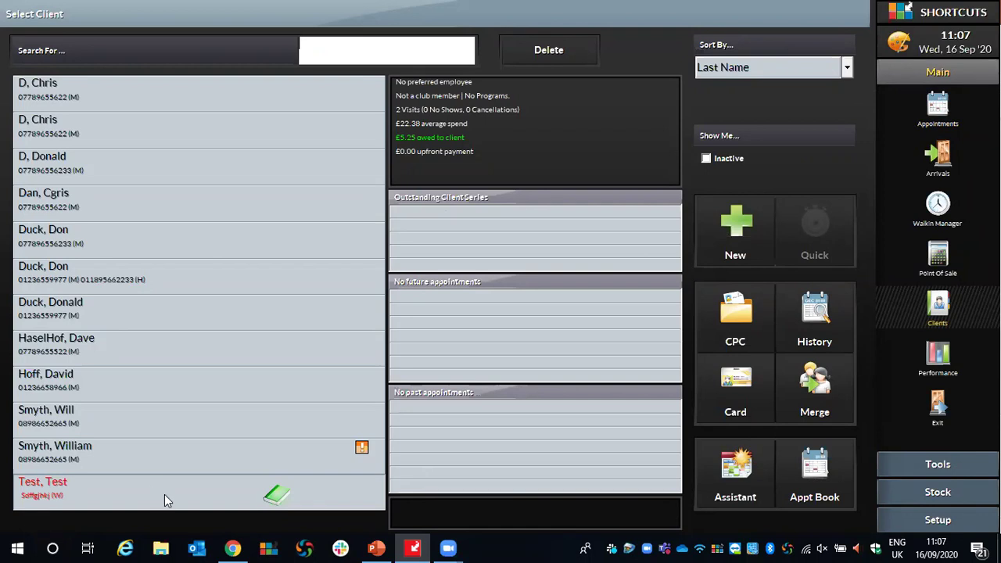
Create a new client with first name Test, last name Test and a placeholder work phone.
{"action": "left_click", "coordinate": [743, 213]}
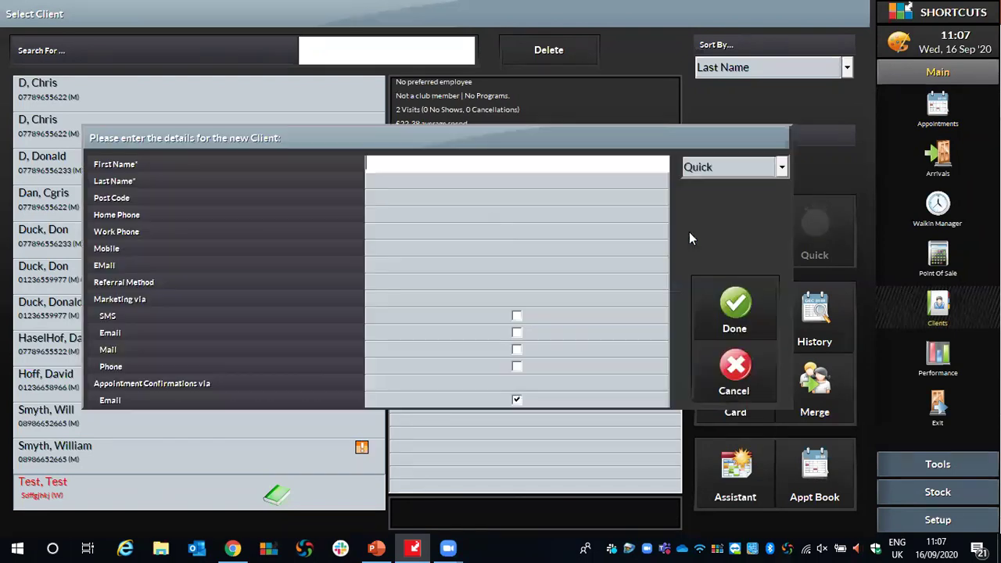
{"action": "type", "text": "Test"}
{"action": "left_click", "coordinate": [380, 179]}
{"action": "type", "text": "Test"}
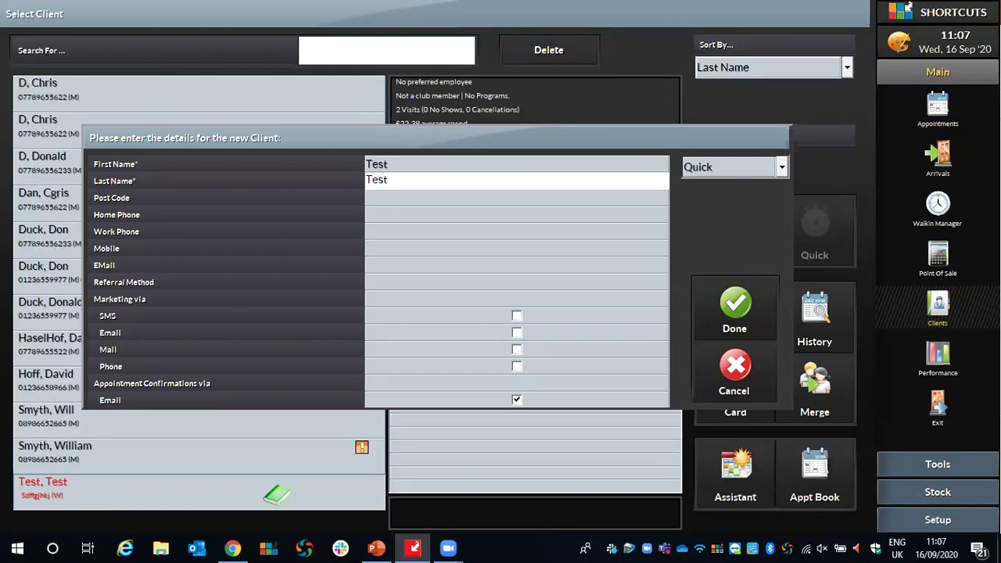
{"action": "left_click", "coordinate": [381, 227]}
{"action": "type", "text": "Sd"}
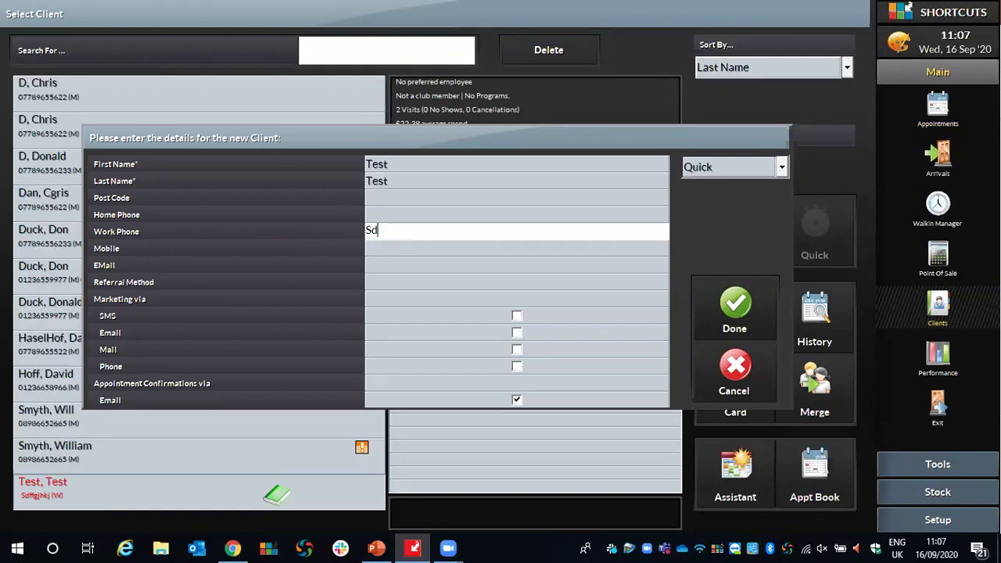
{"action": "type", "text": "ffg"}
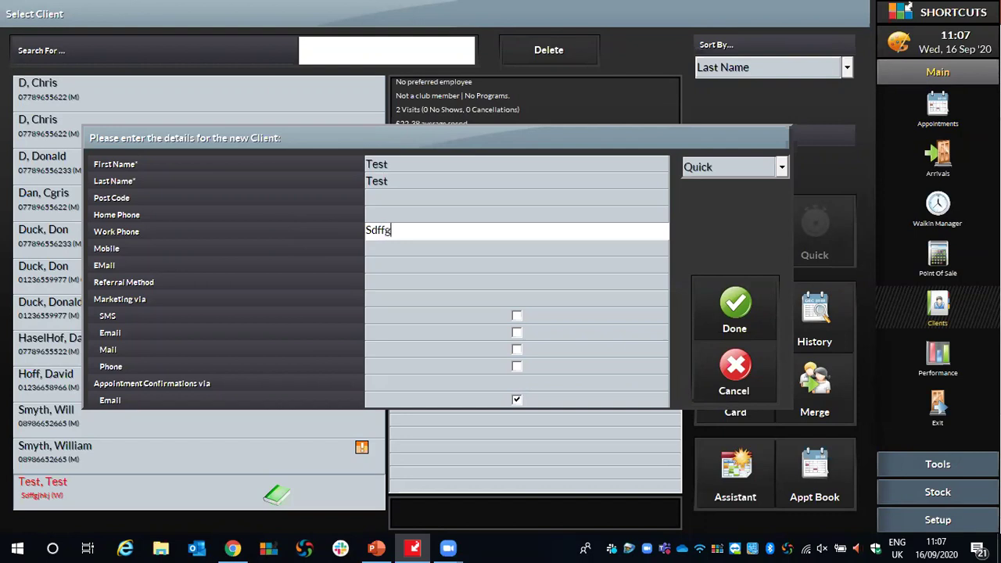
{"action": "type", "text": "jk"}
{"action": "key", "text": "BackSpace"}
{"action": "type", "text": "hk"}
{"action": "left_click", "coordinate": [738, 308]}
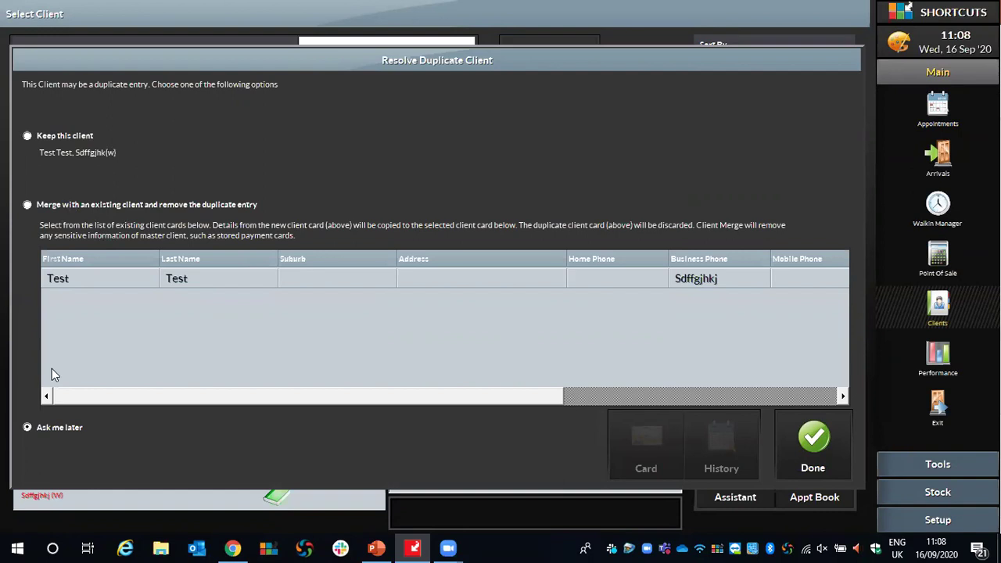
Merge the new duplicate with the existing Test client, then select the merged record in the client list.
{"action": "left_click", "coordinate": [24, 204]}
{"action": "left_click", "coordinate": [804, 444]}
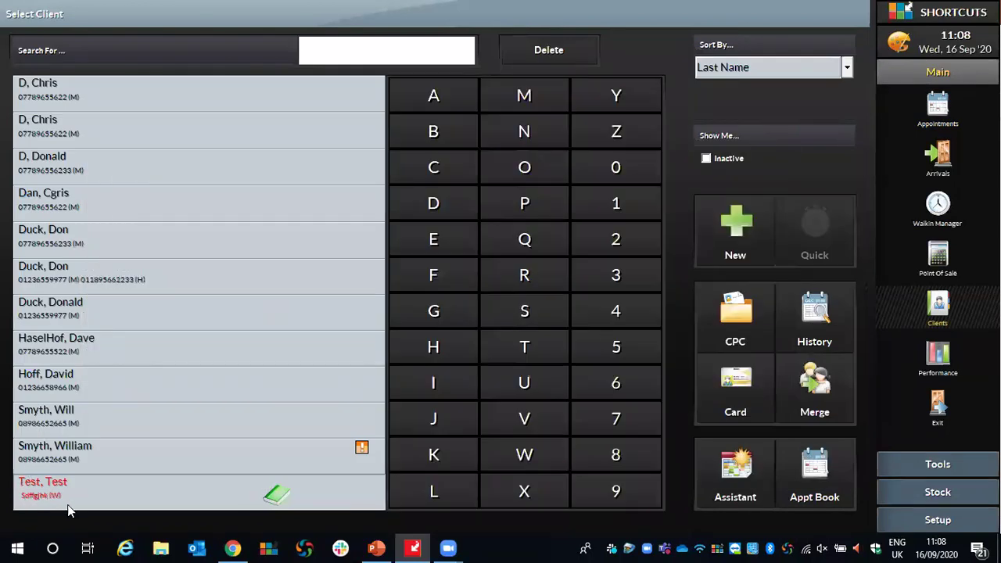
{"action": "left_click", "coordinate": [69, 504]}
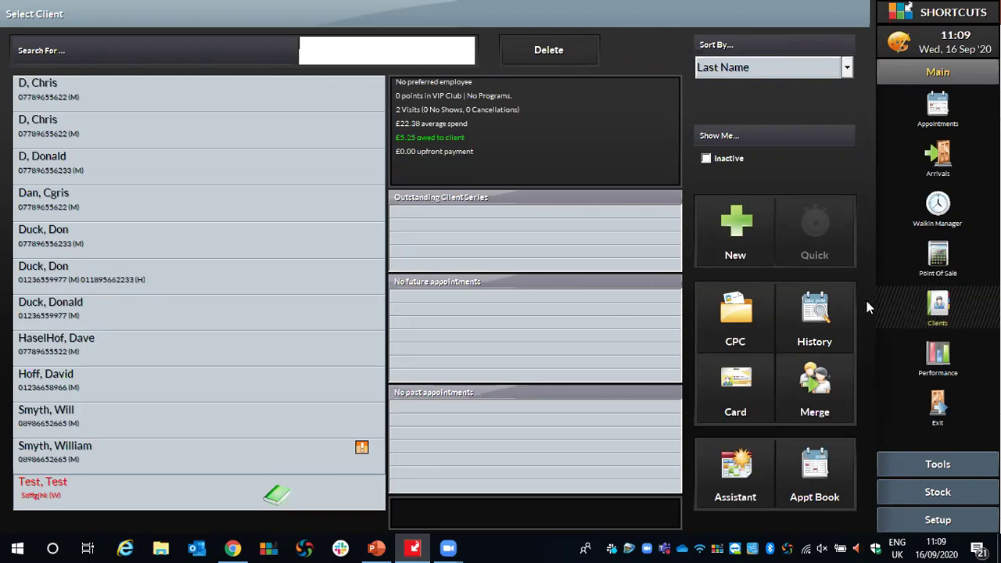
Run a new duplicate client search matching first and last name for clients who last visited 0 to 3 months ago.
{"action": "left_click", "coordinate": [812, 384]}
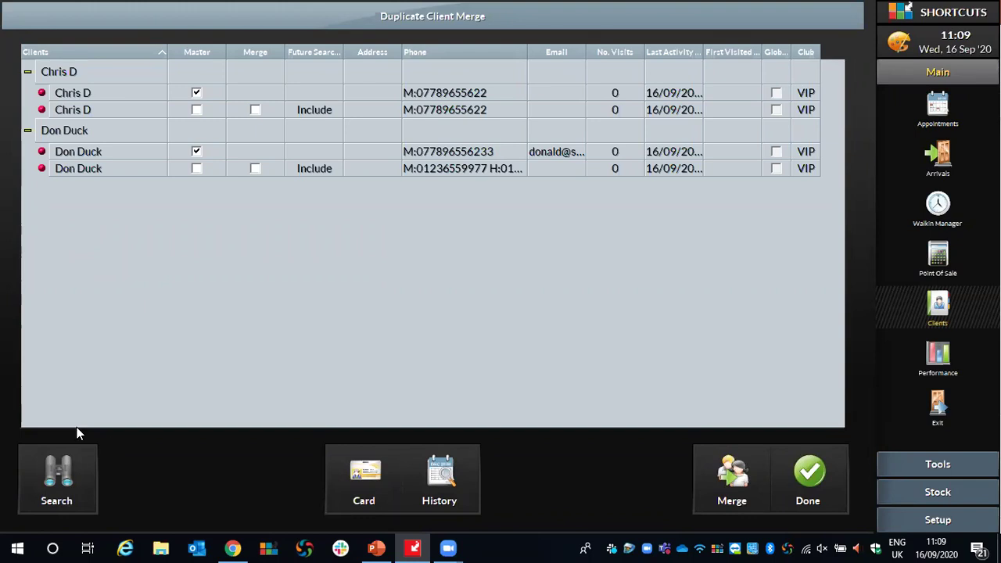
{"action": "left_click", "coordinate": [50, 486]}
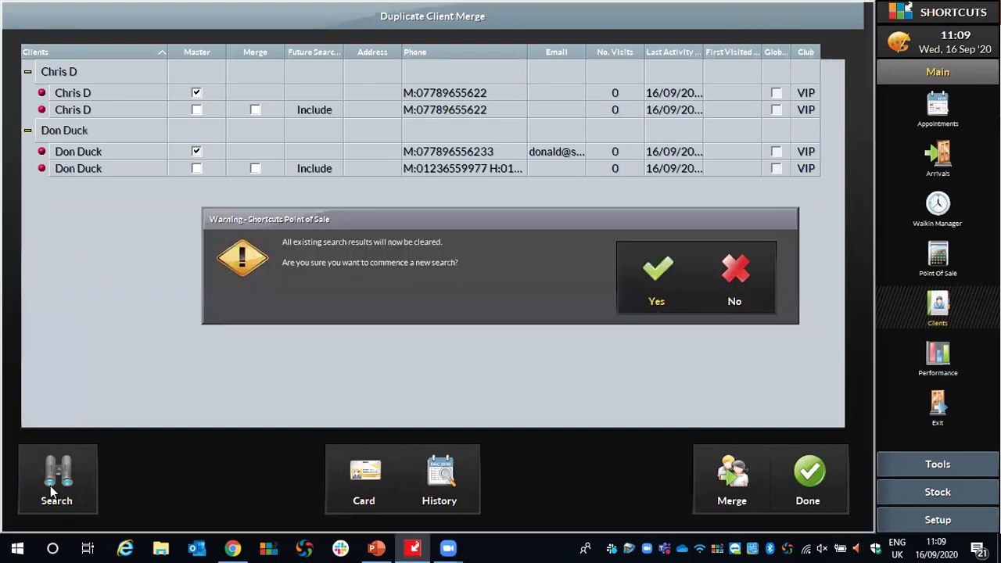
{"action": "left_click", "coordinate": [656, 278]}
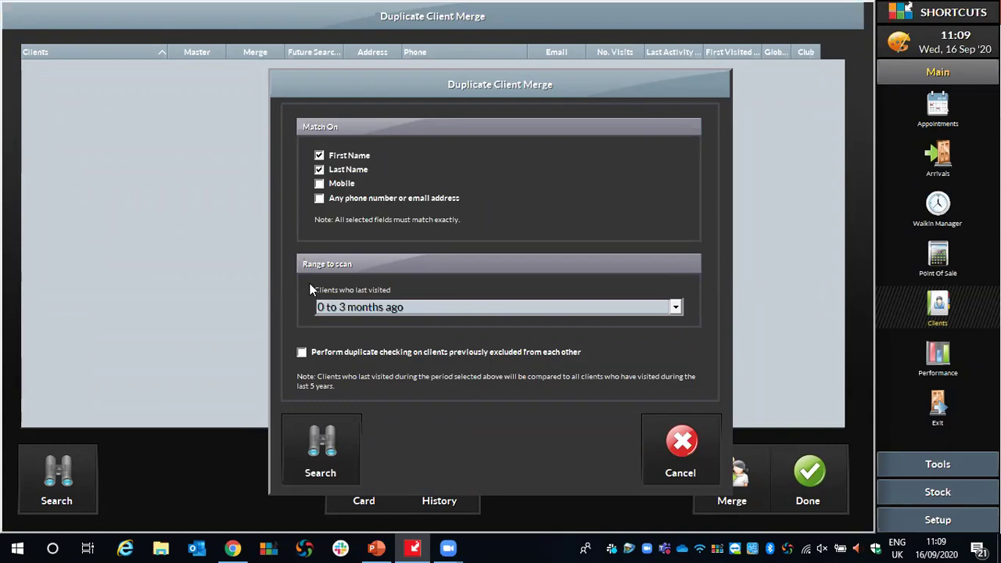
{"action": "left_click", "coordinate": [360, 314]}
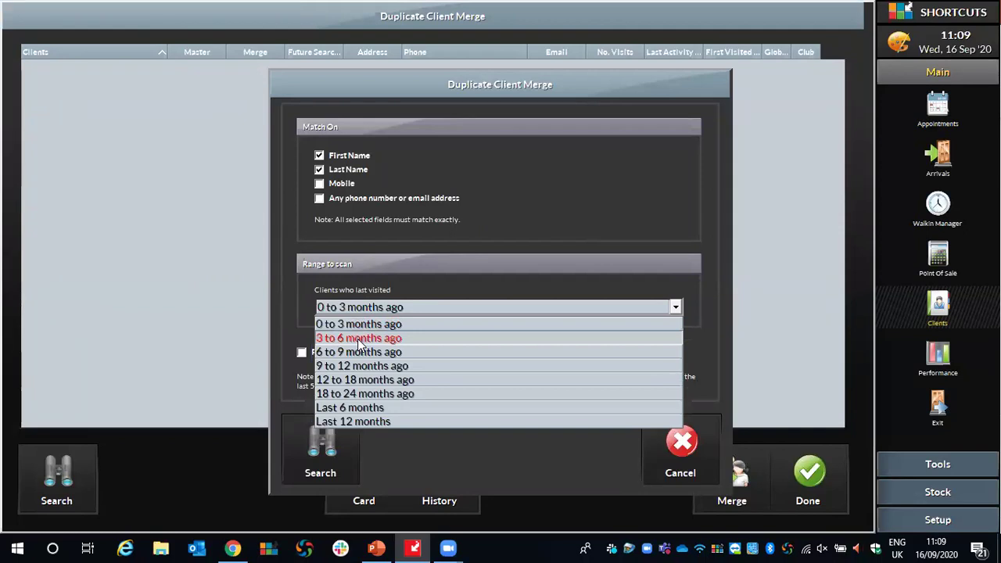
{"action": "left_click", "coordinate": [435, 294]}
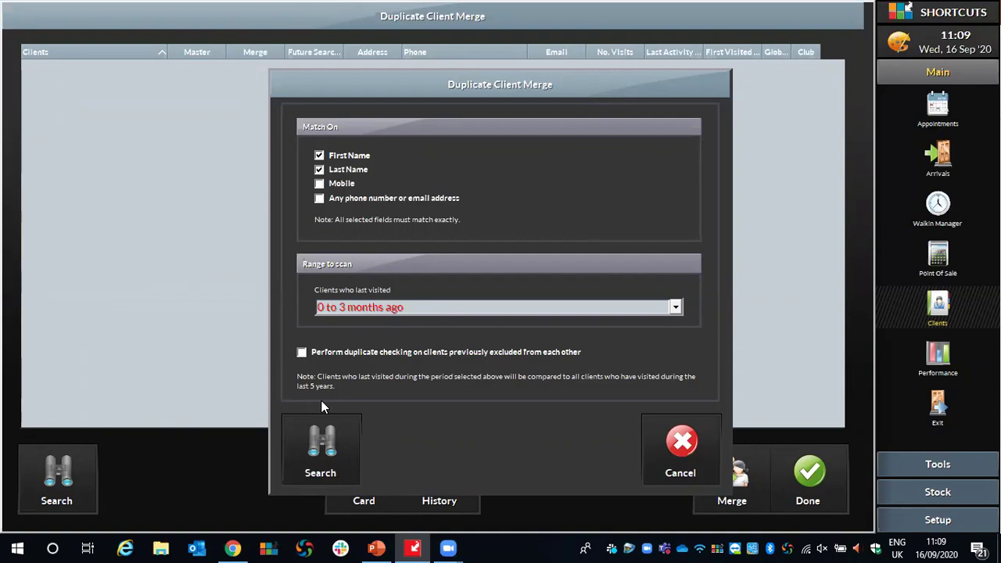
{"action": "left_click", "coordinate": [313, 451]}
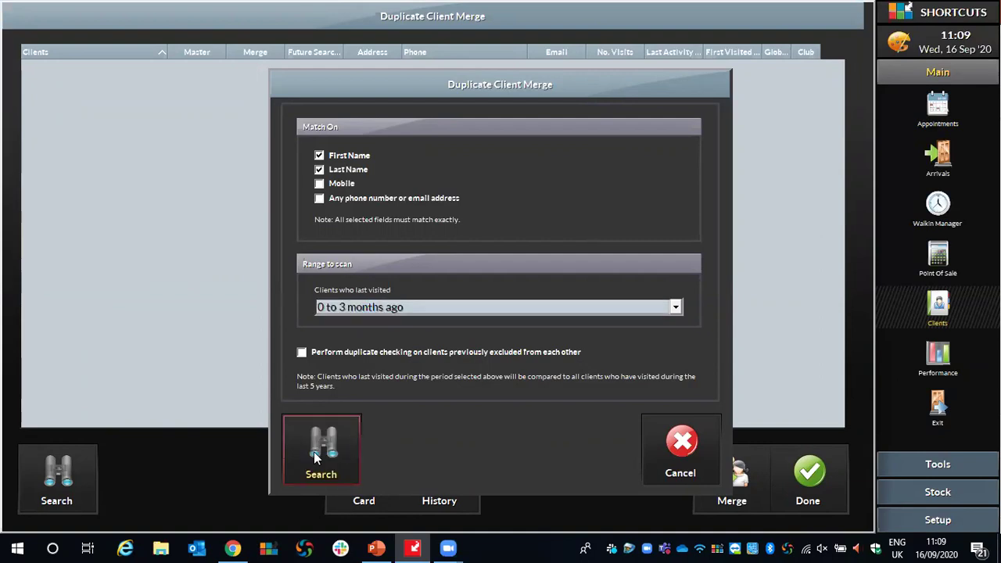
{"action": "left_click", "coordinate": [696, 296]}
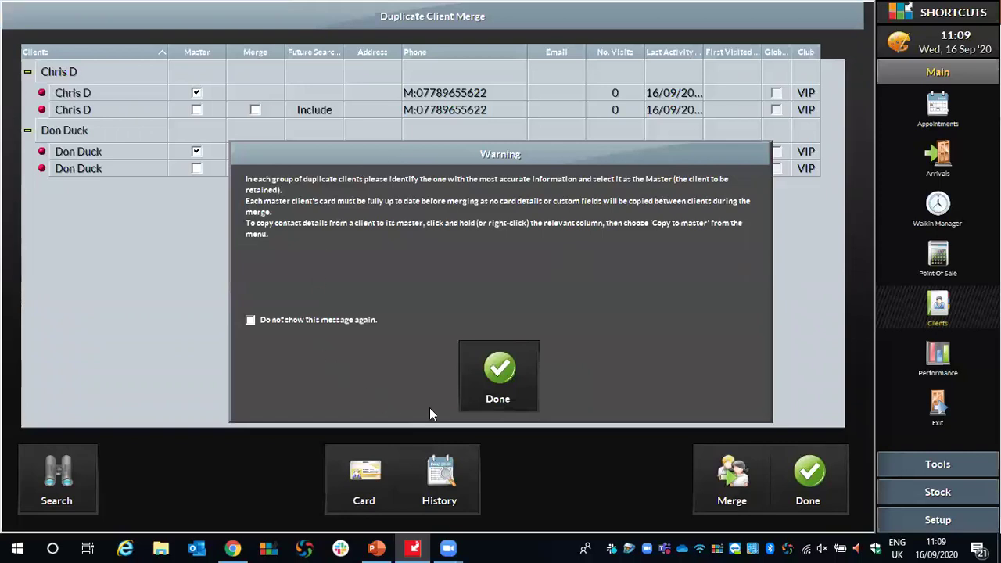
{"action": "left_click", "coordinate": [479, 377]}
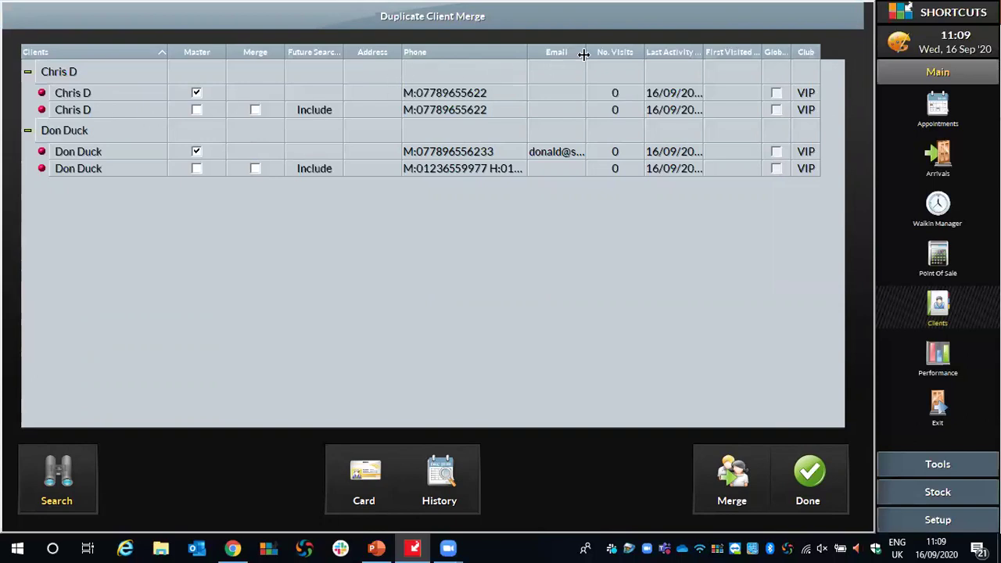
Widen the Email column and mark the second record in the first duplicate group for merging into its master.
{"action": "left_click_drag", "start_coordinate": [587, 54], "coordinate": [617, 54]}
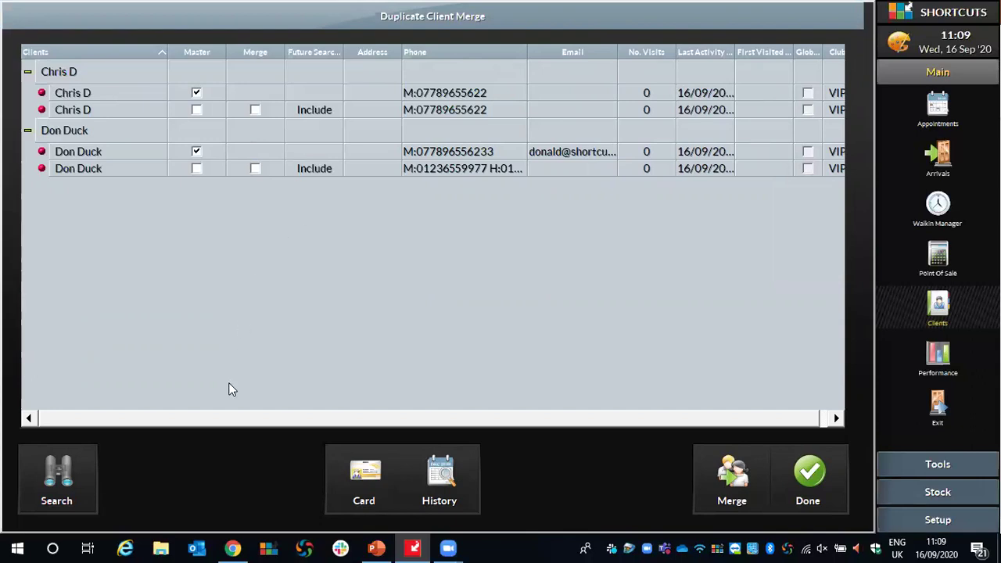
{"action": "left_click_drag", "start_coordinate": [226, 417], "coordinate": [670, 273]}
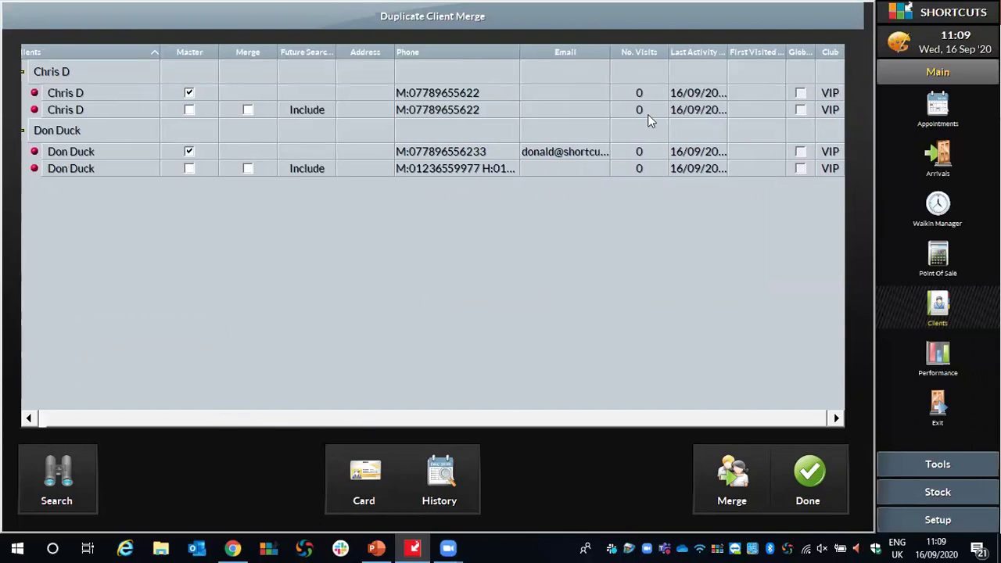
{"action": "left_click_drag", "start_coordinate": [293, 423], "coordinate": [199, 420]}
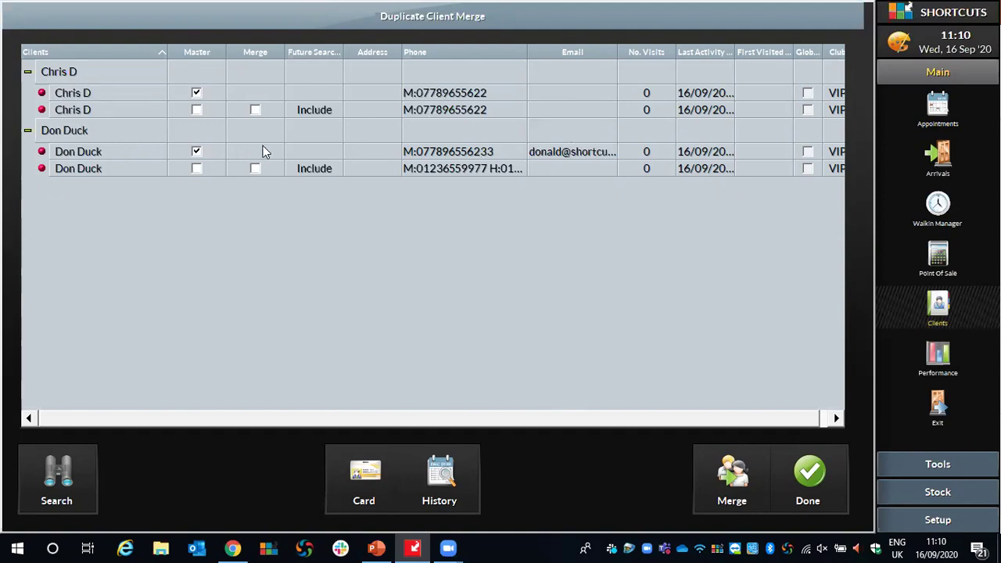
{"action": "left_click", "coordinate": [196, 92]}
{"action": "left_click", "coordinate": [255, 111]}
Widen the Phone column and copy the second group's duplicate phone numbers to its master record, accepting the replacement.
{"action": "left_click_drag", "start_coordinate": [528, 50], "coordinate": [604, 59]}
{"action": "left_click", "coordinate": [545, 172]}
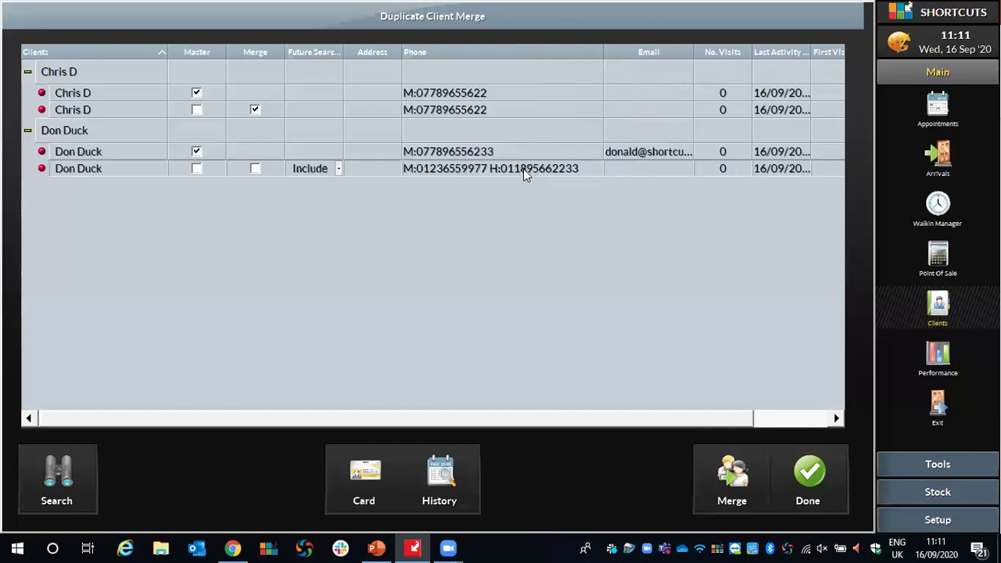
{"action": "right_click", "coordinate": [523, 169]}
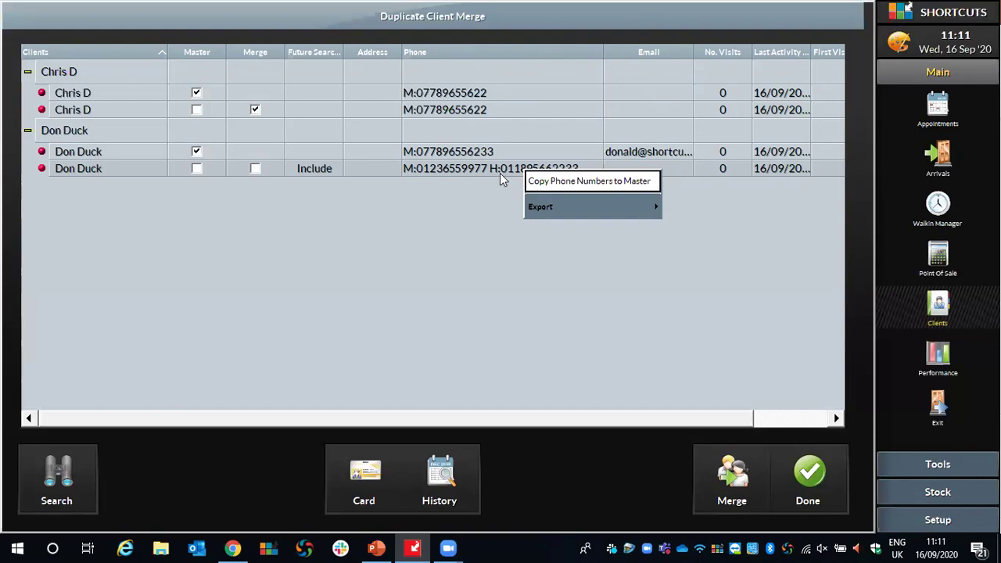
{"action": "left_click", "coordinate": [605, 181]}
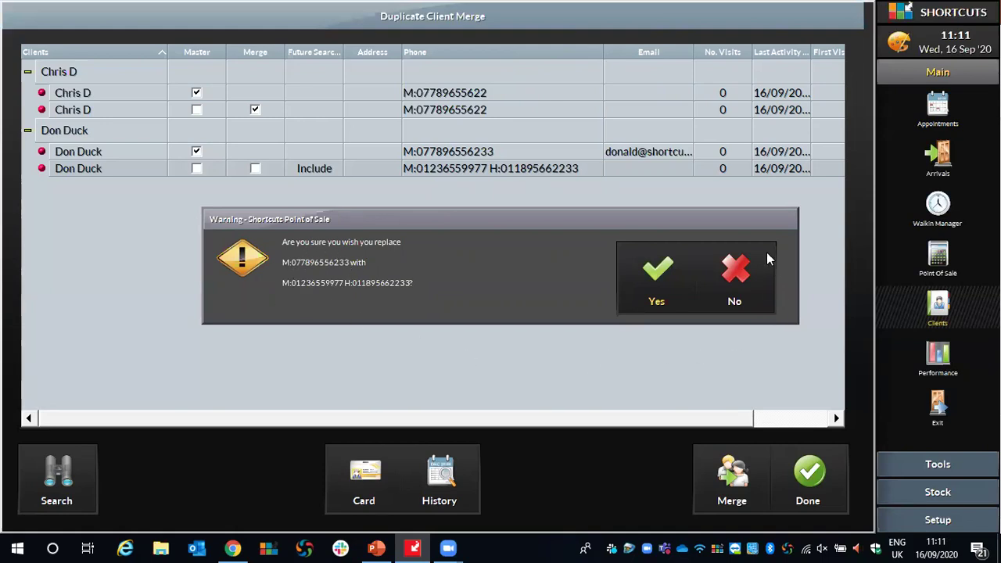
{"action": "left_click", "coordinate": [657, 285]}
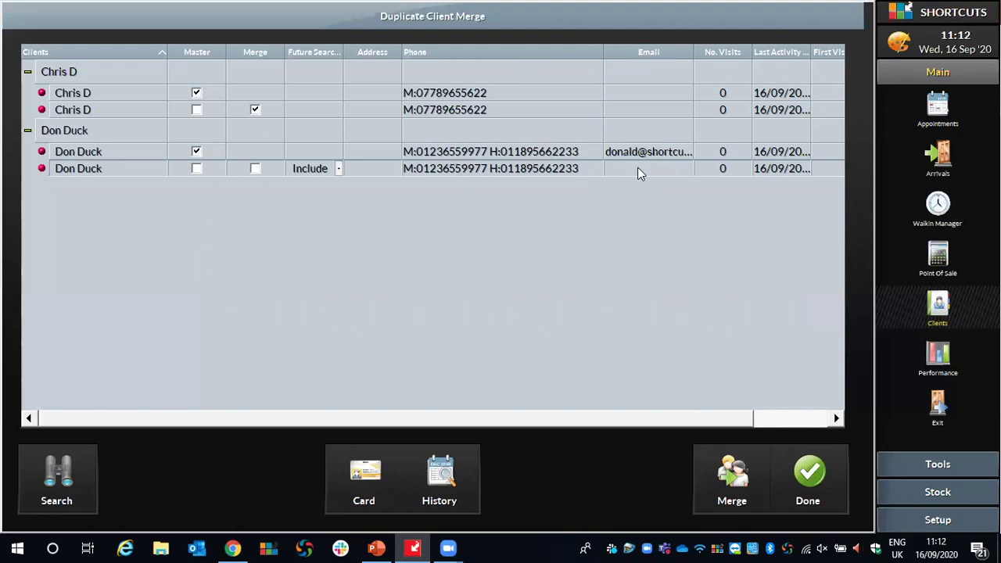
Clear the master mark in the second duplicate group and set its first record's Future Searches to Exclude.
{"action": "scroll", "coordinate": [655, 419], "scroll_direction": "right", "scroll_amount": 3}
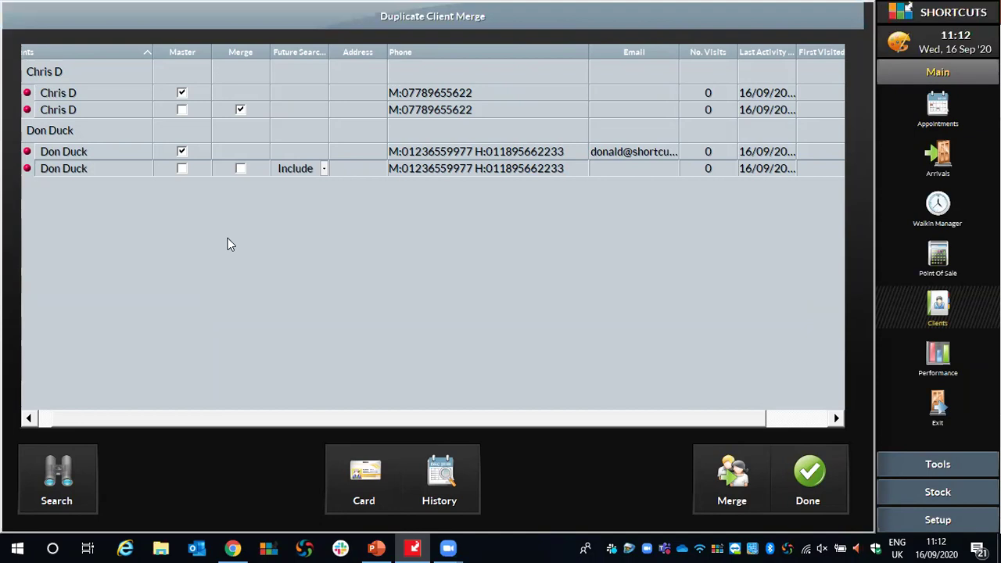
{"action": "left_click", "coordinate": [185, 154]}
{"action": "left_click_drag", "start_coordinate": [328, 47], "coordinate": [359, 47]}
{"action": "left_click", "coordinate": [330, 151]}
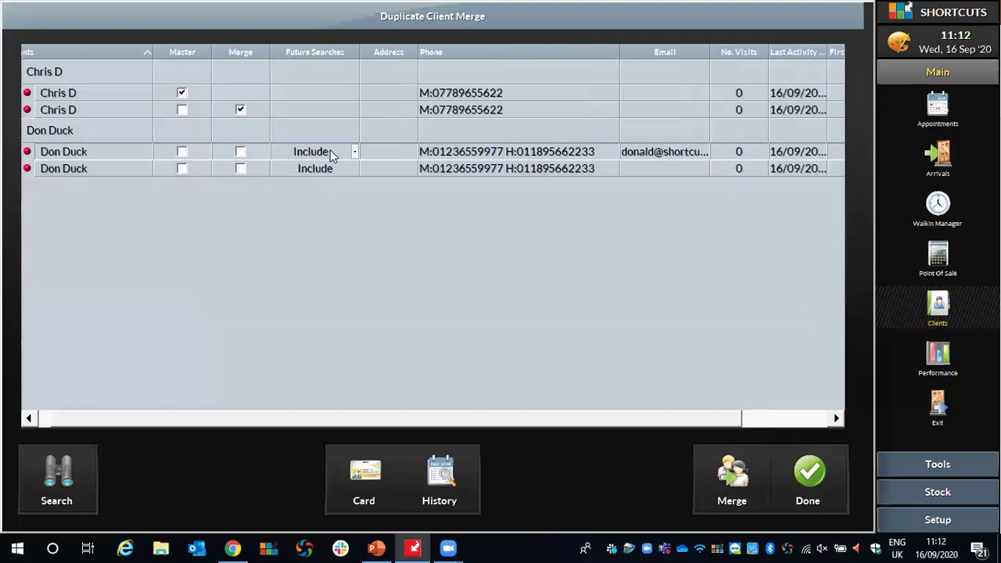
{"action": "left_click", "coordinate": [330, 151]}
{"action": "left_click", "coordinate": [307, 185]}
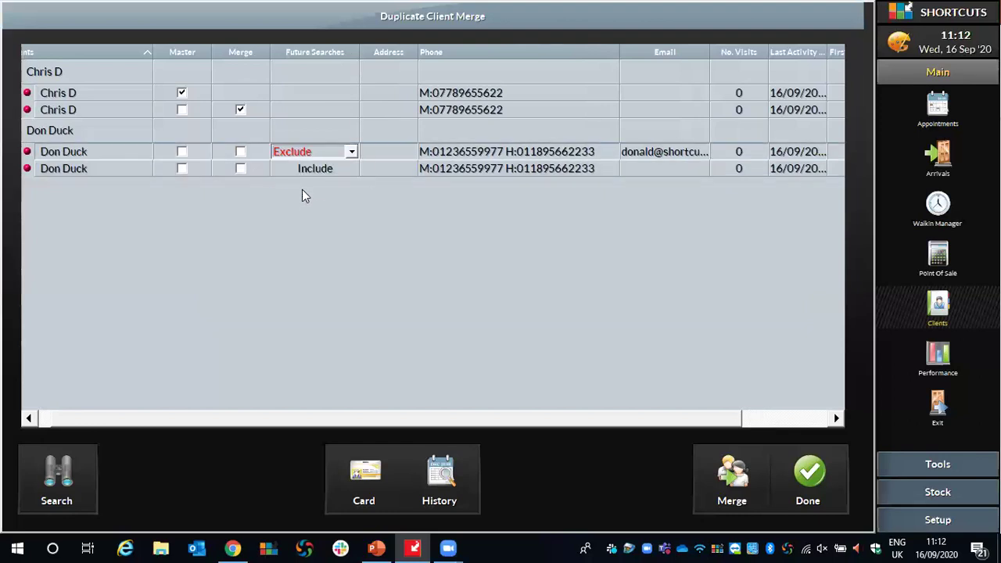
Set the second group's other record to Exclude from future searches and close the duplicate merge with changes saved.
{"action": "left_click", "coordinate": [320, 167]}
{"action": "left_click", "coordinate": [320, 171]}
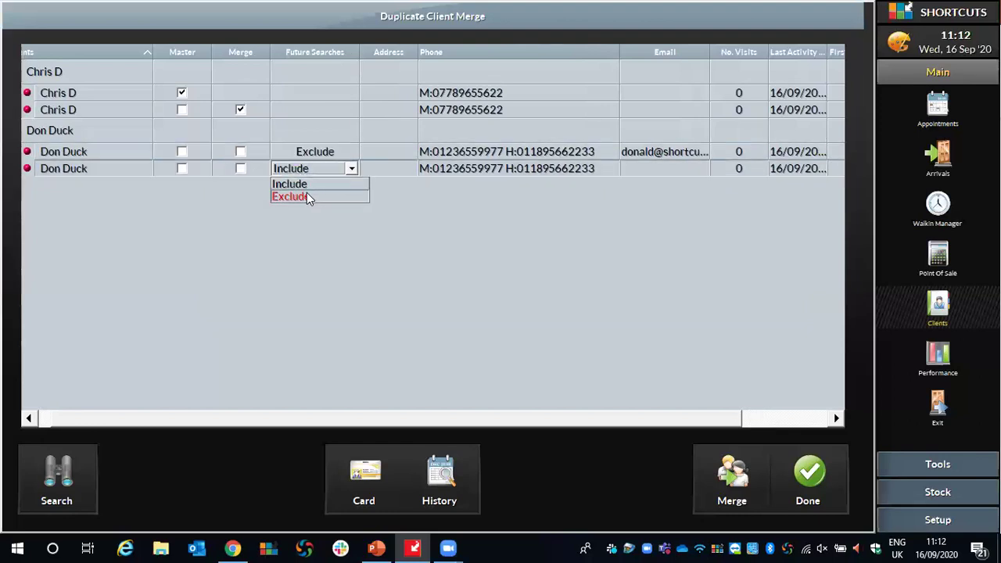
{"action": "left_click", "coordinate": [307, 193]}
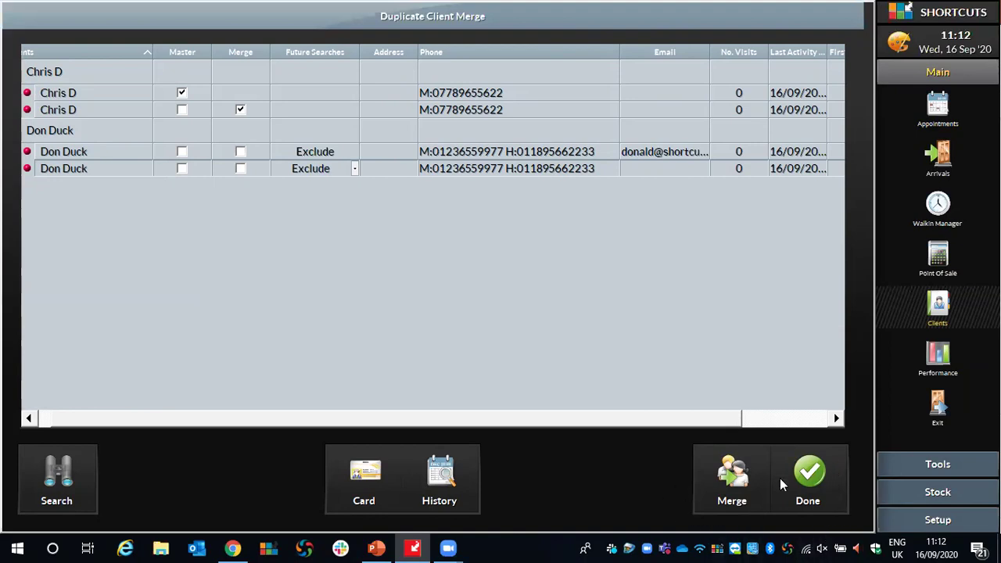
{"action": "left_click", "coordinate": [805, 479]}
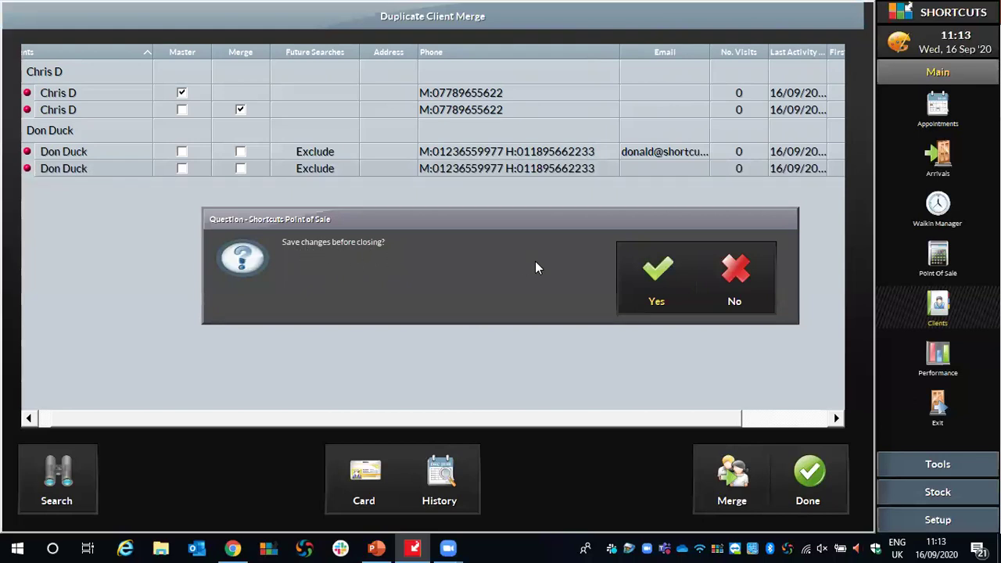
{"action": "left_click", "coordinate": [654, 274]}
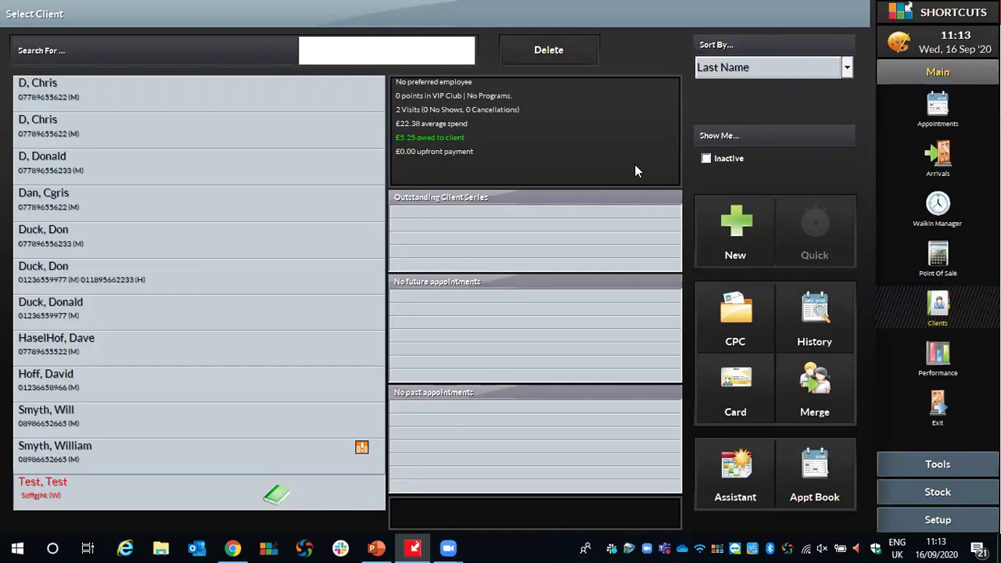
Book a Ladies Blow Dry at 12:45 today in the fourth employee's column for the first of the two identically named clients.
{"action": "left_click", "coordinate": [931, 113]}
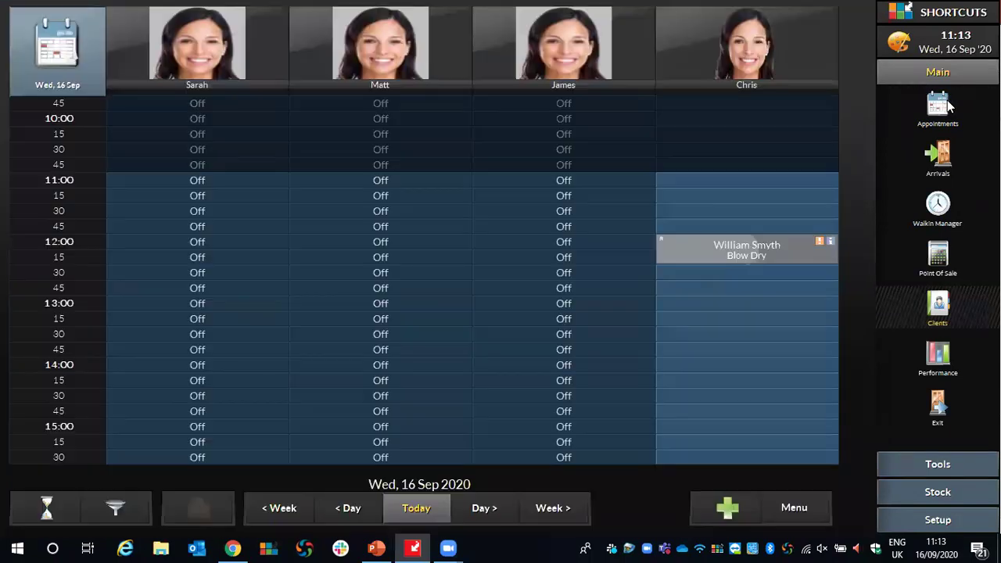
{"action": "left_click", "coordinate": [708, 289]}
{"action": "left_click", "coordinate": [522, 53]}
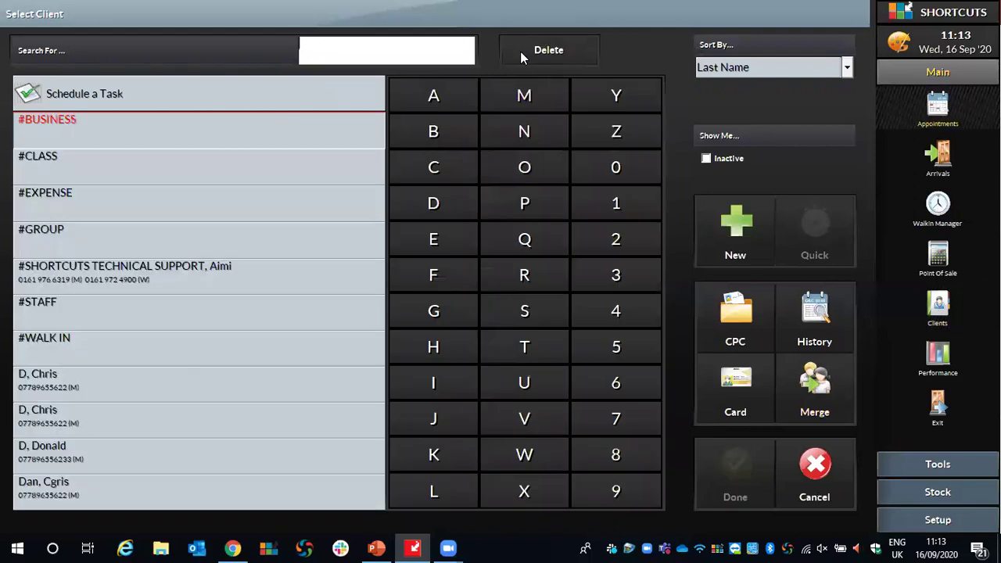
{"action": "left_click", "coordinate": [70, 374]}
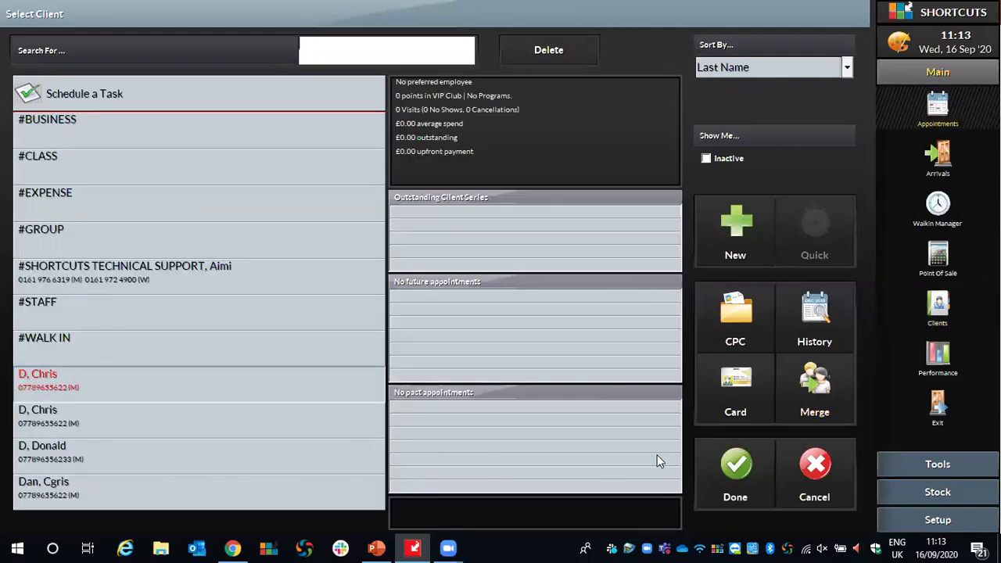
{"action": "left_click", "coordinate": [724, 462]}
{"action": "left_click", "coordinate": [388, 182]}
{"action": "left_click", "coordinate": [575, 361]}
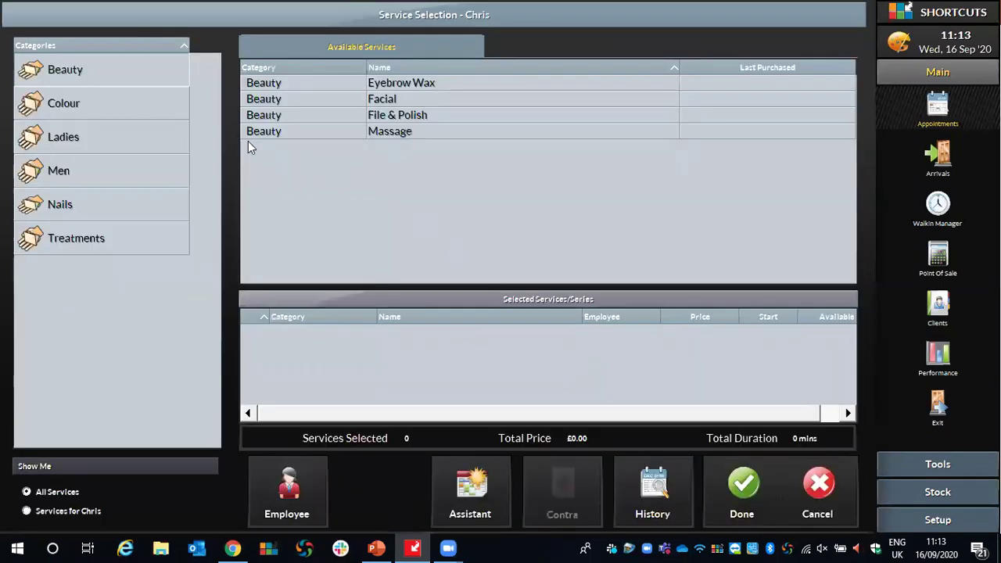
{"action": "left_click", "coordinate": [53, 142]}
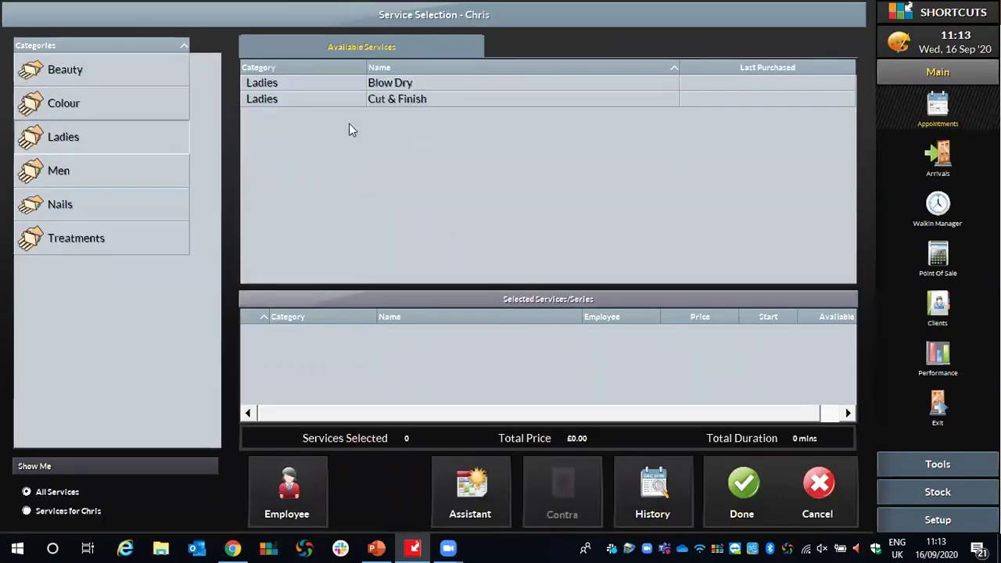
{"action": "double_click", "coordinate": [379, 83]}
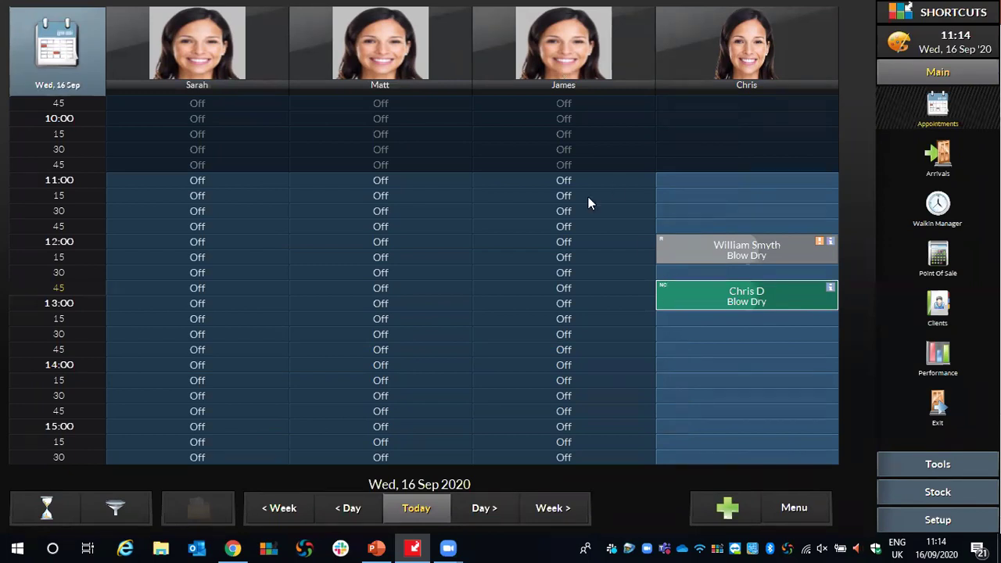
Add the note "Running late" to the 12:45 Blow Dry appointment and check its note marker.
{"action": "right_click", "coordinate": [779, 293]}
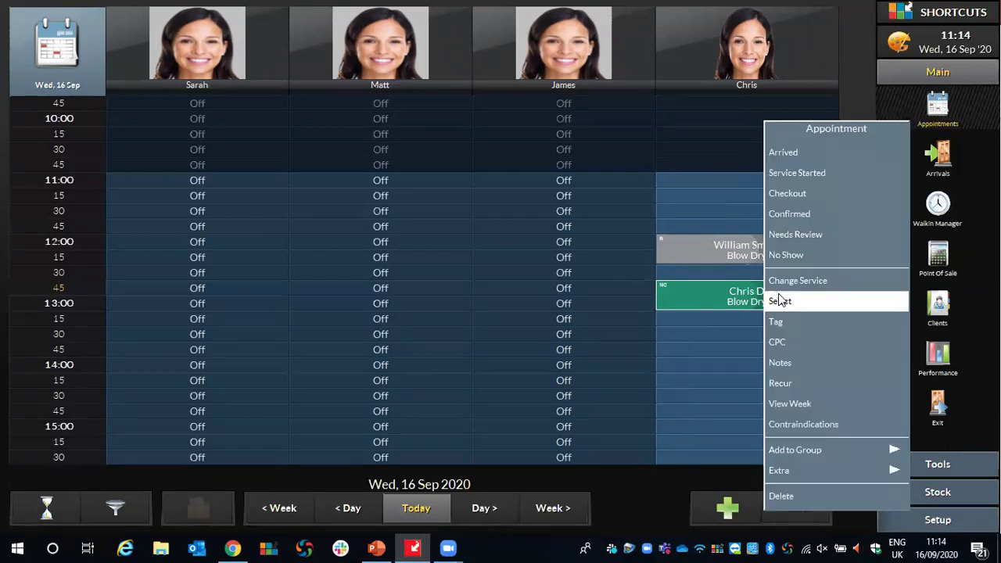
{"action": "left_click", "coordinate": [781, 362]}
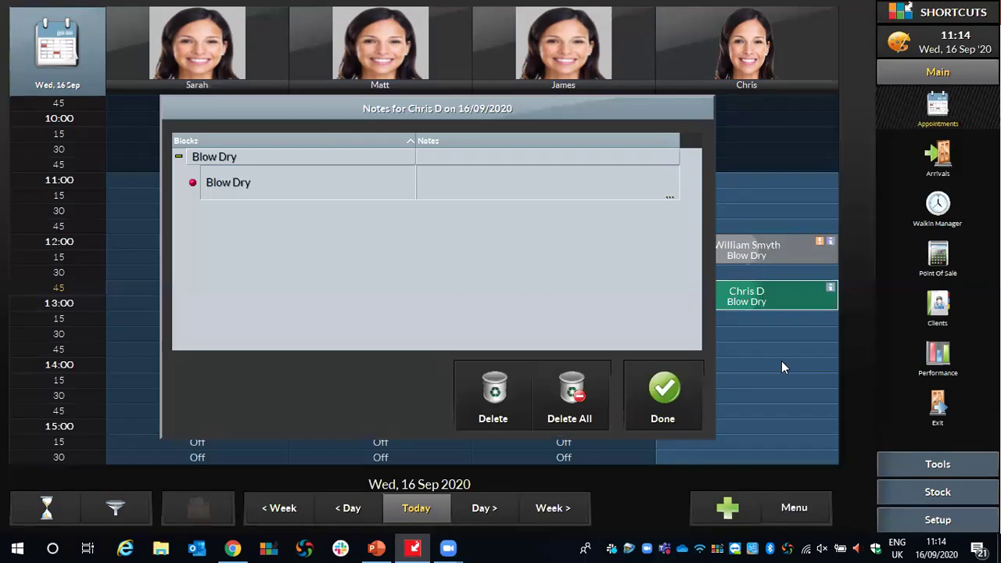
{"action": "left_click", "coordinate": [460, 181]}
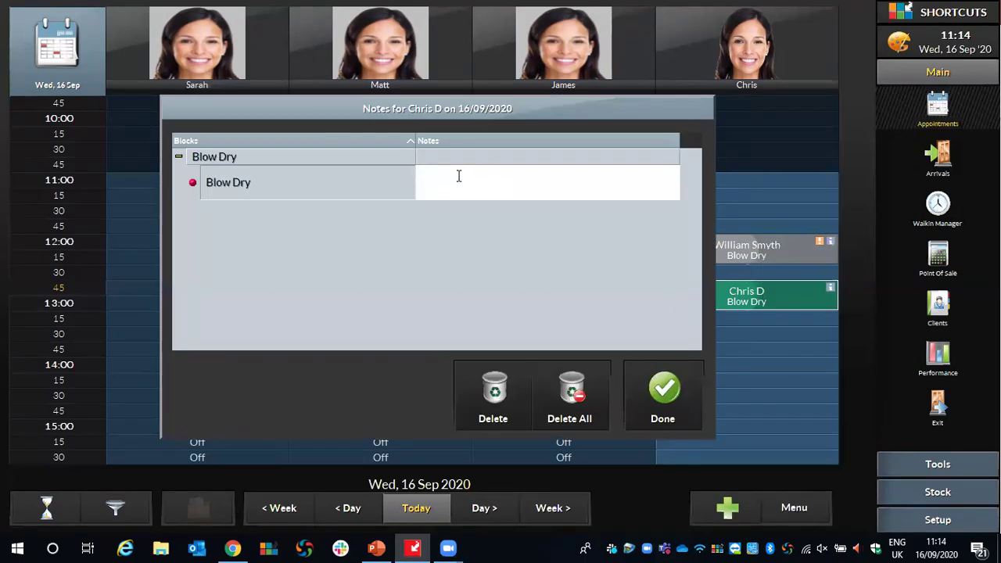
{"action": "type", "text": "Running late"}
{"action": "left_click", "coordinate": [658, 393]}
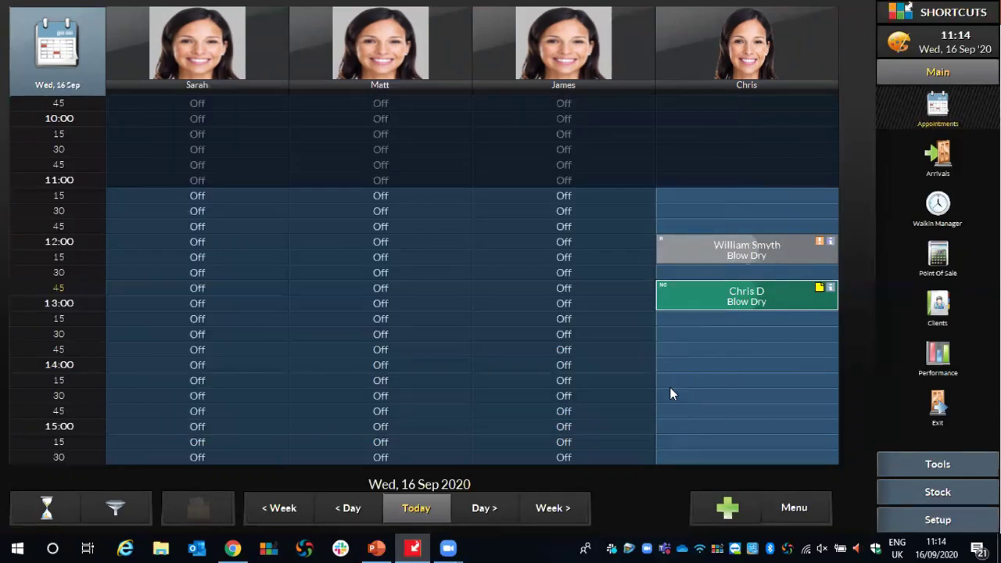
{"action": "left_click", "coordinate": [818, 289]}
Add the alert "Client has an allergy to latex" in the message history of the 12:45 client's card and return to the appointment book.
{"action": "left_click", "coordinate": [667, 303]}
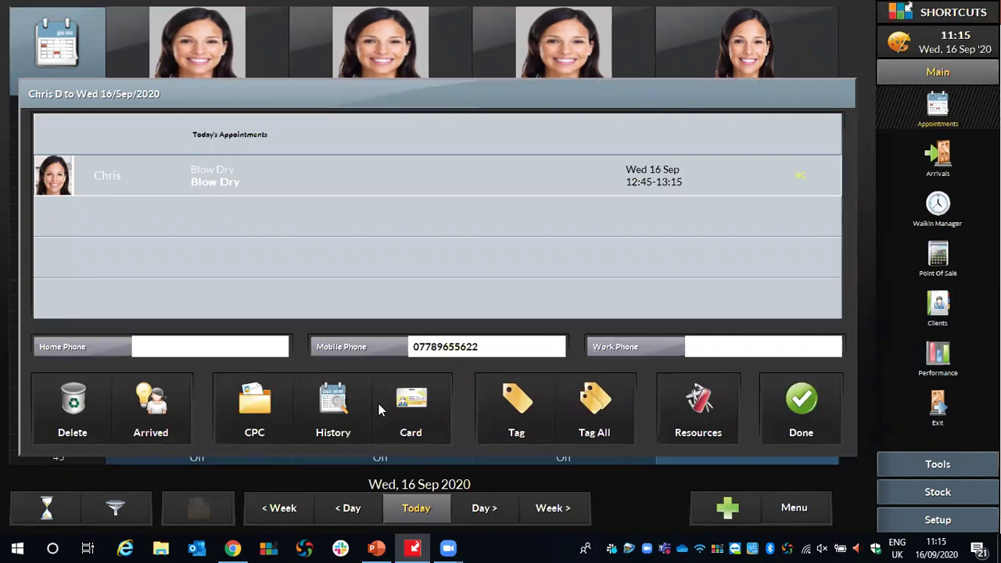
{"action": "left_click", "coordinate": [437, 395]}
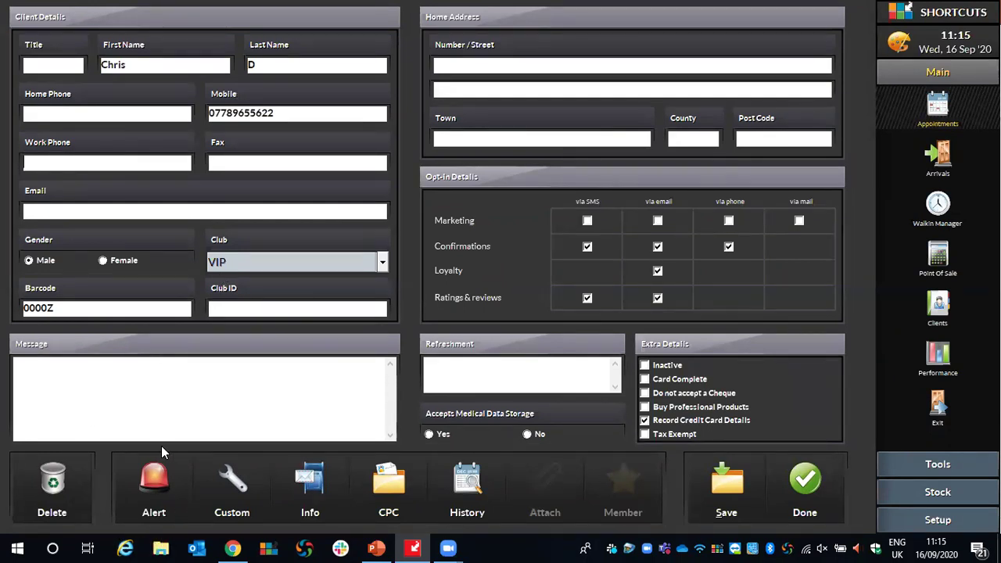
{"action": "left_click", "coordinate": [160, 478]}
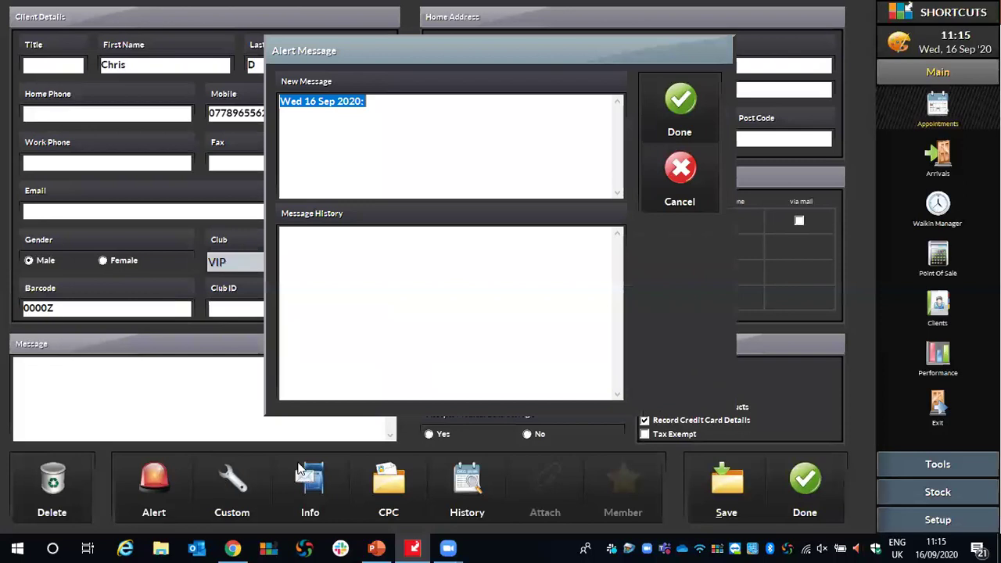
{"action": "left_click", "coordinate": [380, 262]}
{"action": "type", "text": "Cl"}
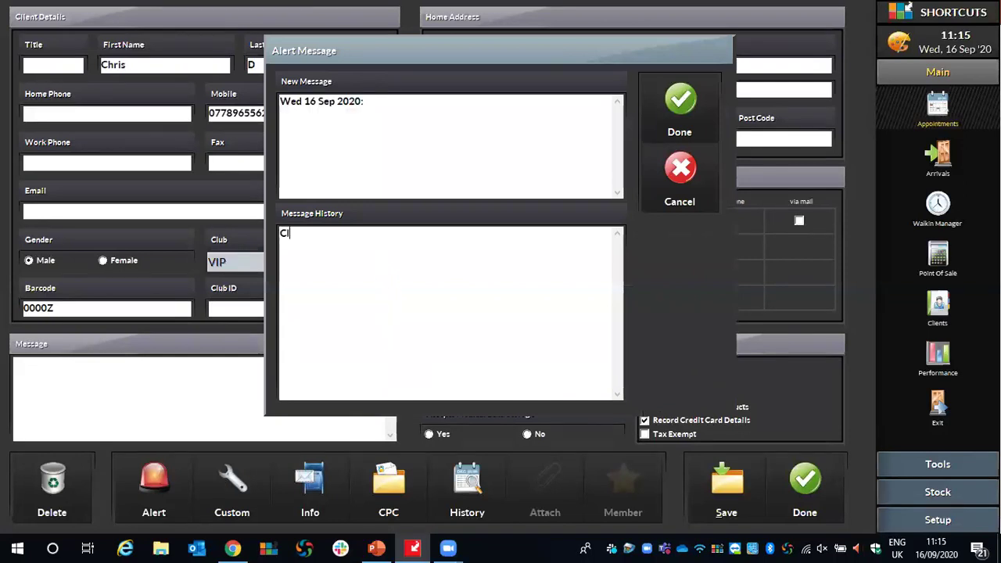
{"action": "type", "text": "ient has an aller"}
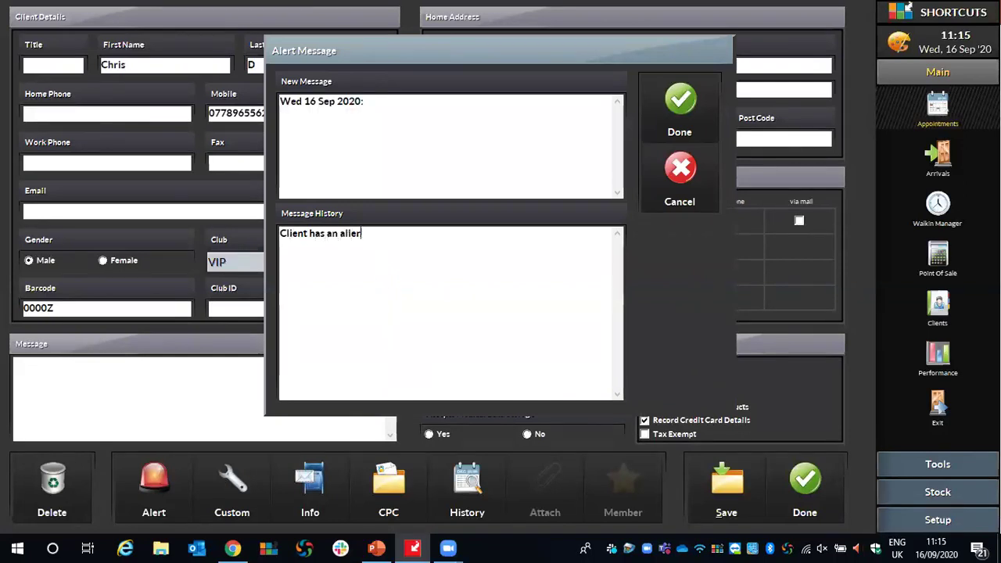
{"action": "type", "text": "gy to latex"}
{"action": "left_click_drag", "start_coordinate": [377, 104], "coordinate": [275, 94]}
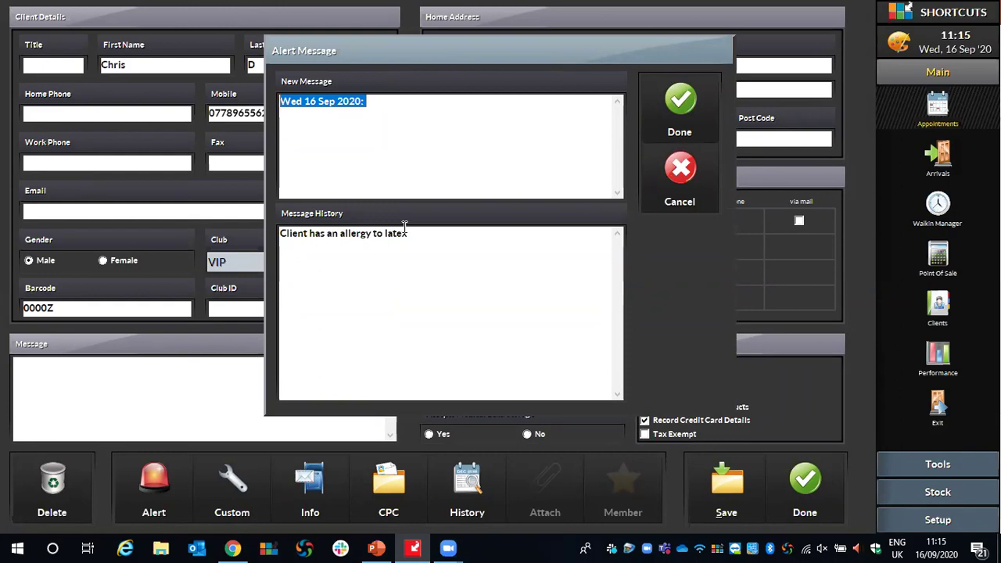
{"action": "left_click", "coordinate": [688, 93]}
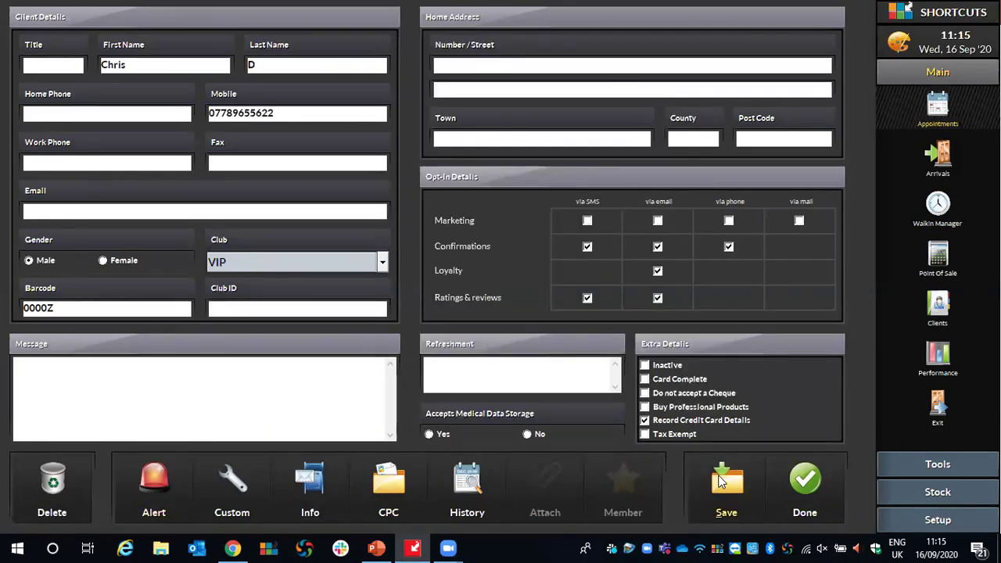
{"action": "left_click", "coordinate": [810, 486]}
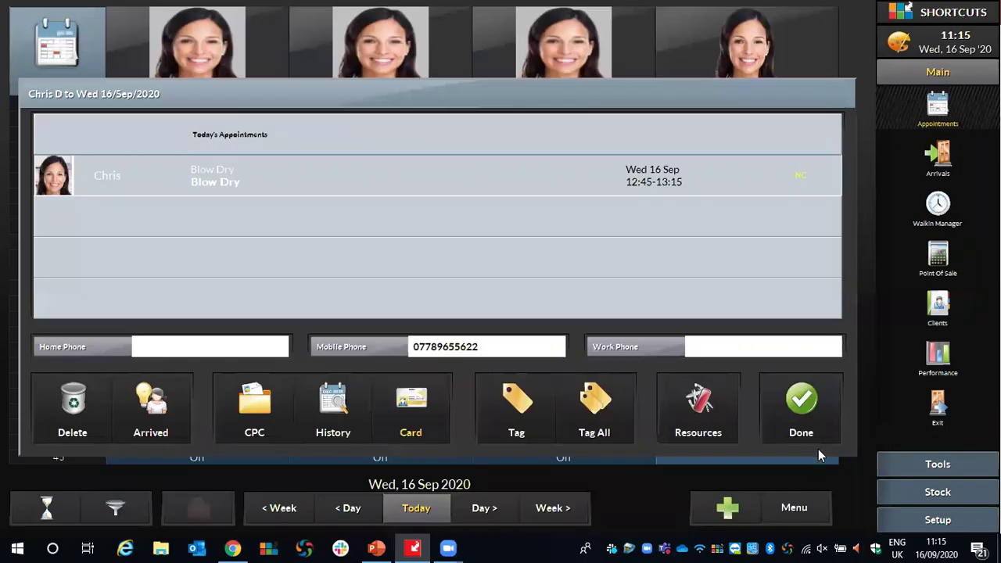
{"action": "left_click", "coordinate": [810, 423]}
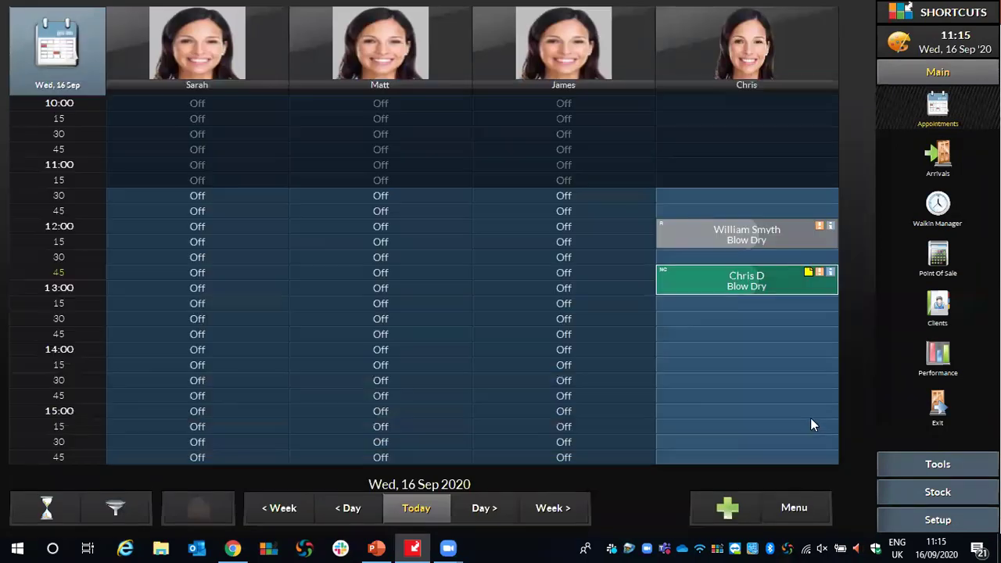
Review the 12:45 appointment's alert, check the alert-flagged client's summary in the client list, and return to the appointment book.
{"action": "left_click", "coordinate": [822, 272]}
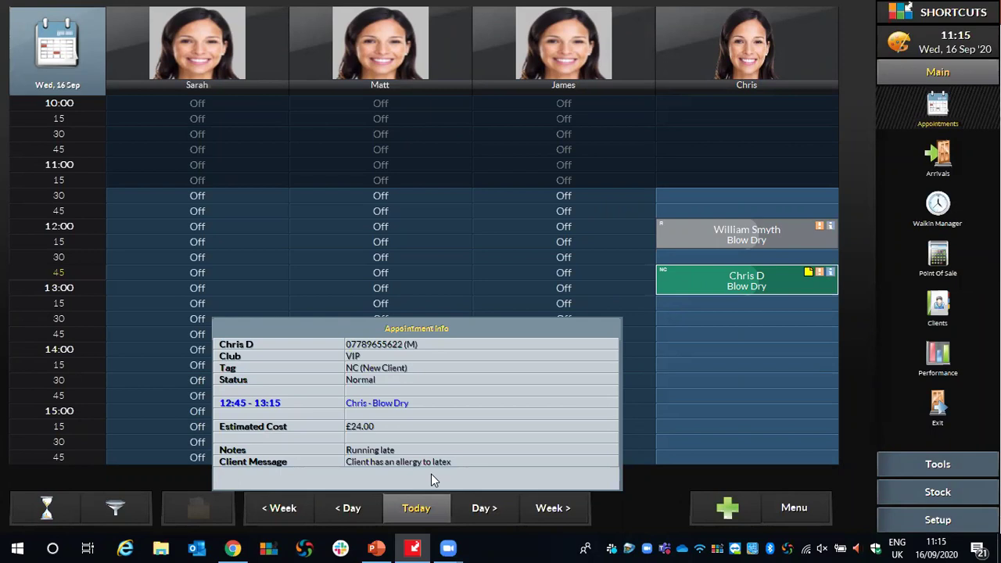
{"action": "left_click", "coordinate": [938, 305]}
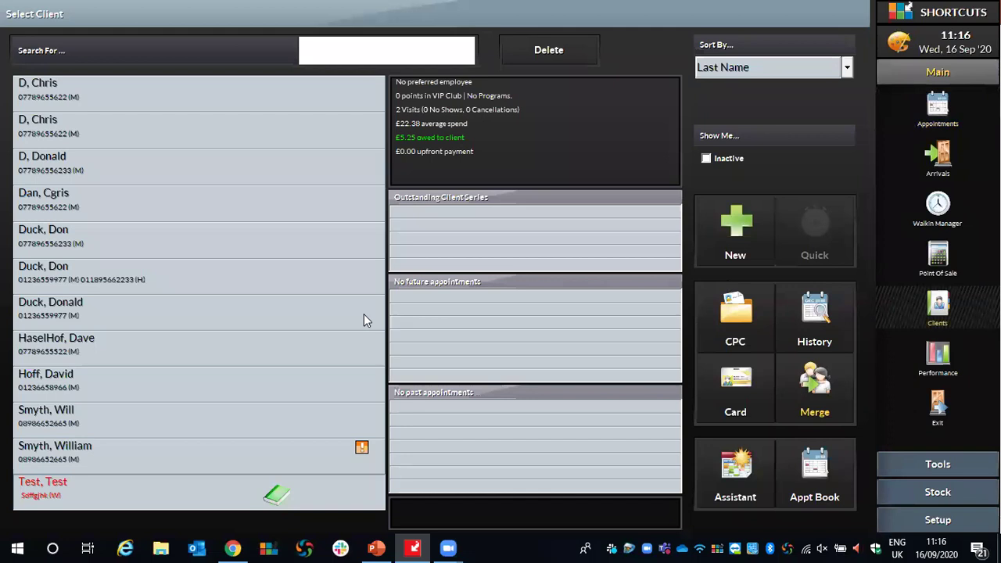
{"action": "left_click", "coordinate": [77, 452]}
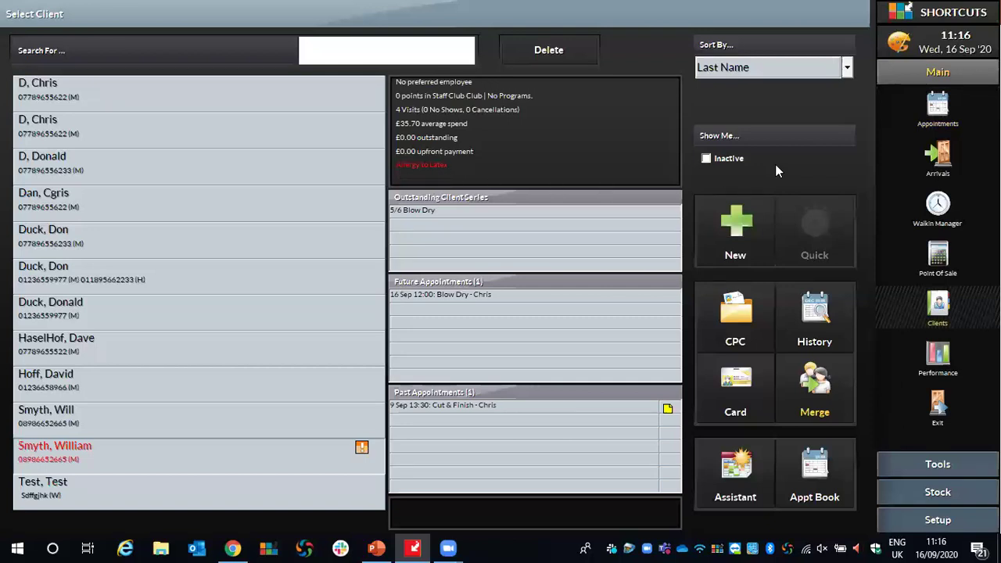
{"action": "left_click", "coordinate": [944, 94]}
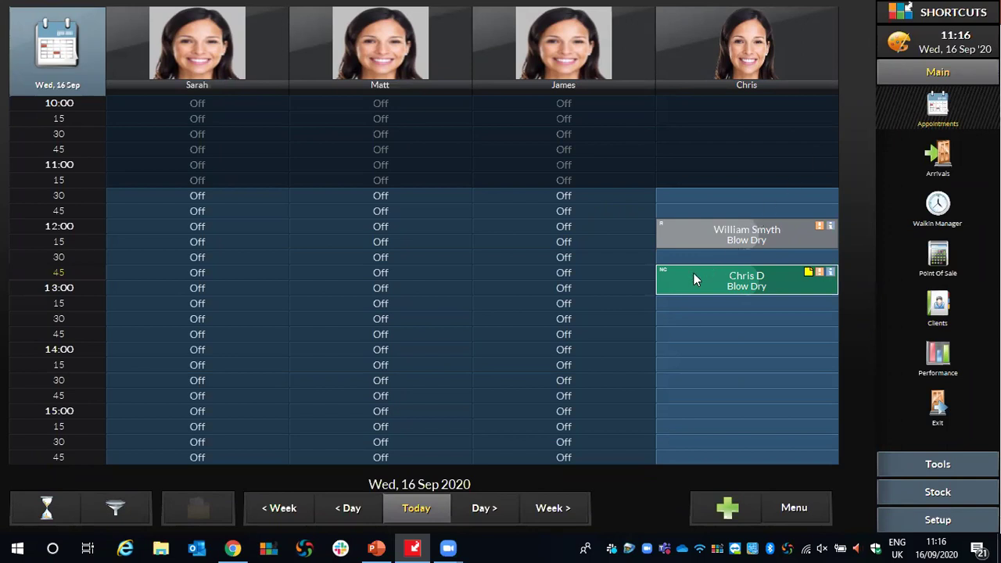
Enter the message "Client recently got married" on the client card of the 12:45 appointment.
{"action": "left_click", "coordinate": [752, 290]}
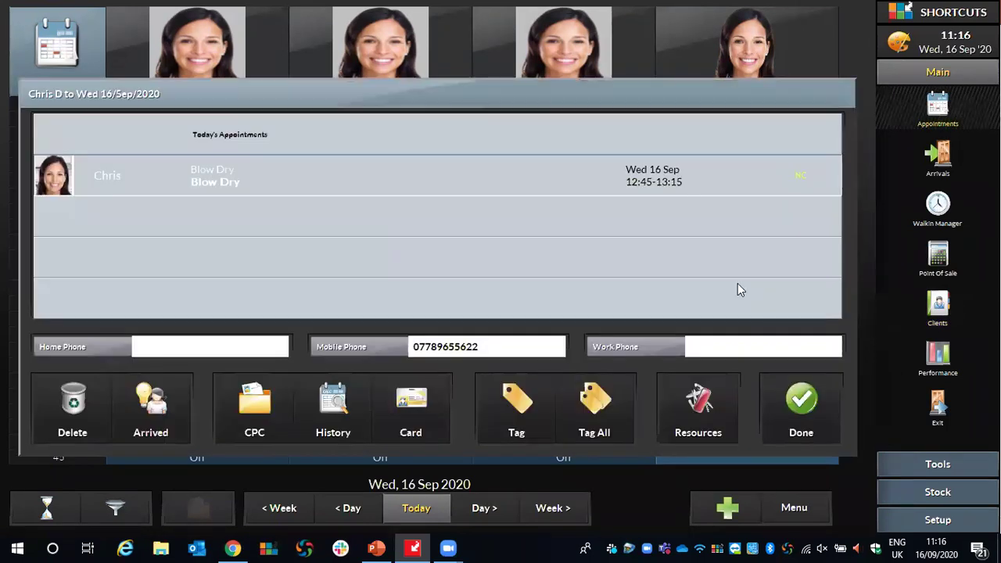
{"action": "left_click", "coordinate": [385, 402]}
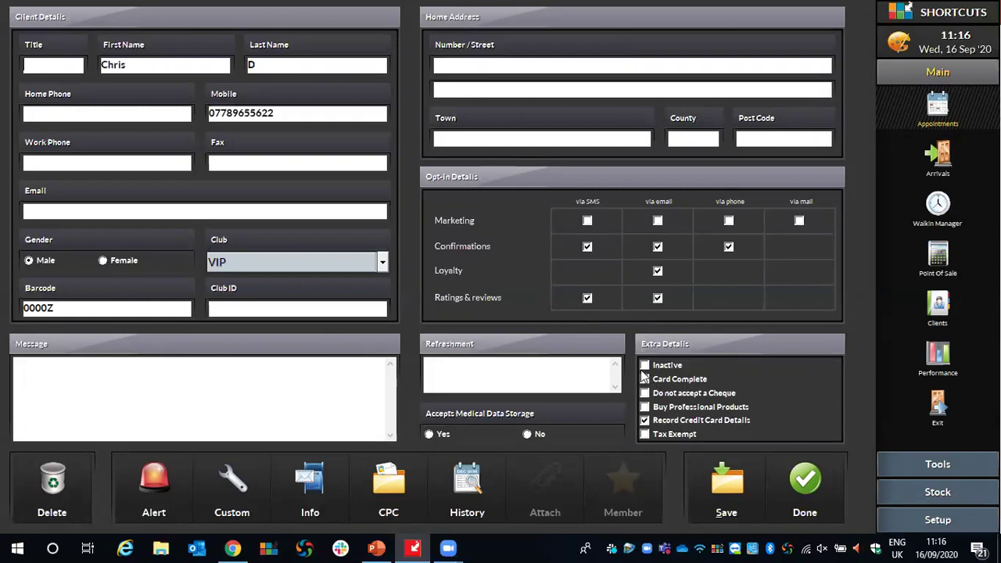
{"action": "left_click", "coordinate": [34, 379]}
{"action": "type", "text": "Client recently got married"}
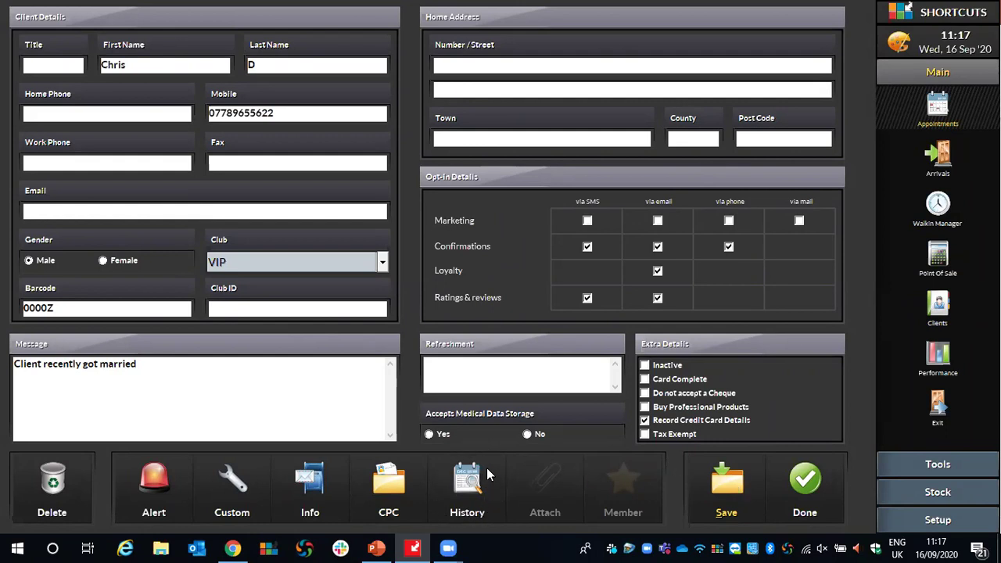
Add the visit note "8.13 Loreal Majirel and 20 vol toned with 10.13 dialight" for 16/09/2020 to the client's history.
{"action": "left_click", "coordinate": [466, 483]}
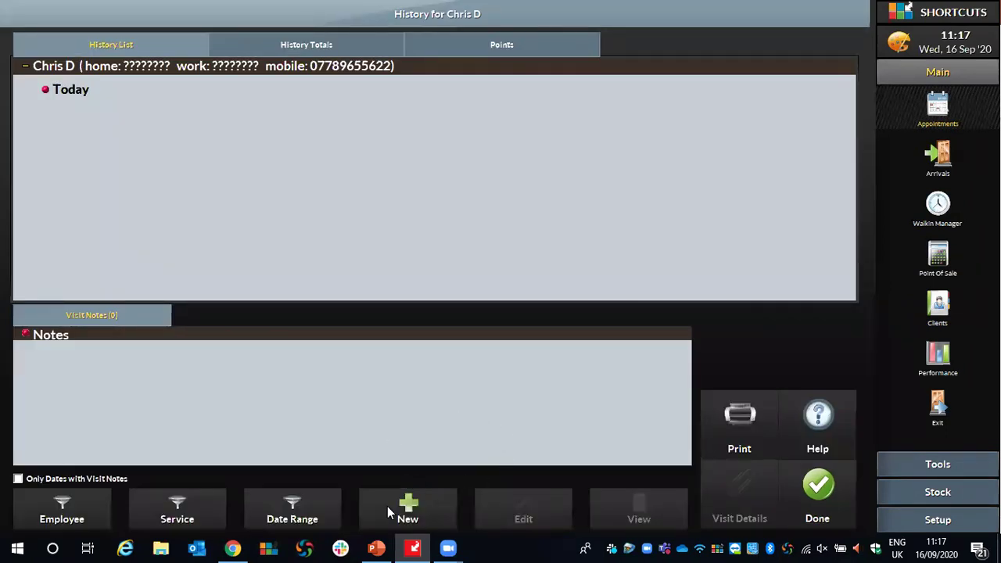
{"action": "left_click", "coordinate": [430, 496]}
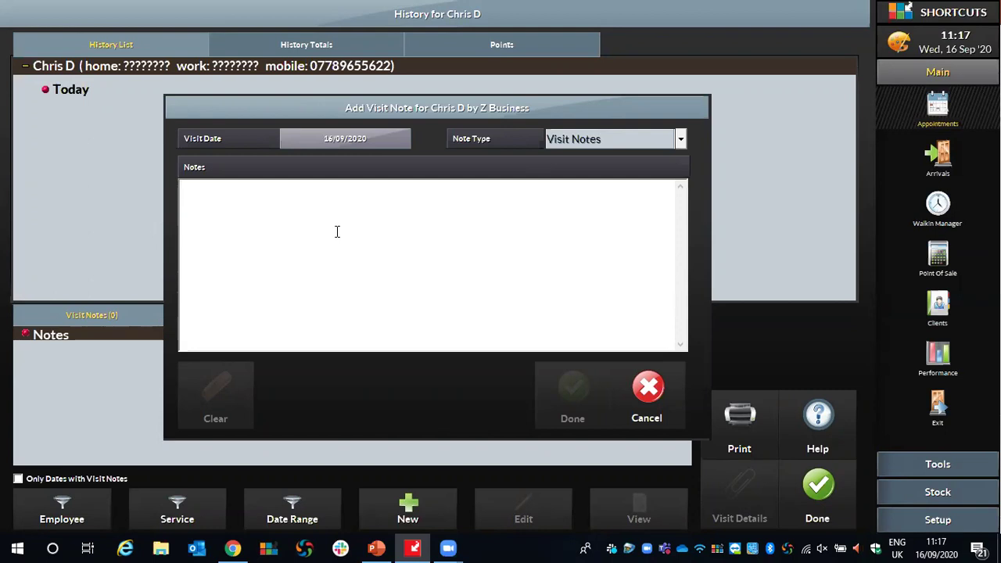
{"action": "type", "text": "8.13"}
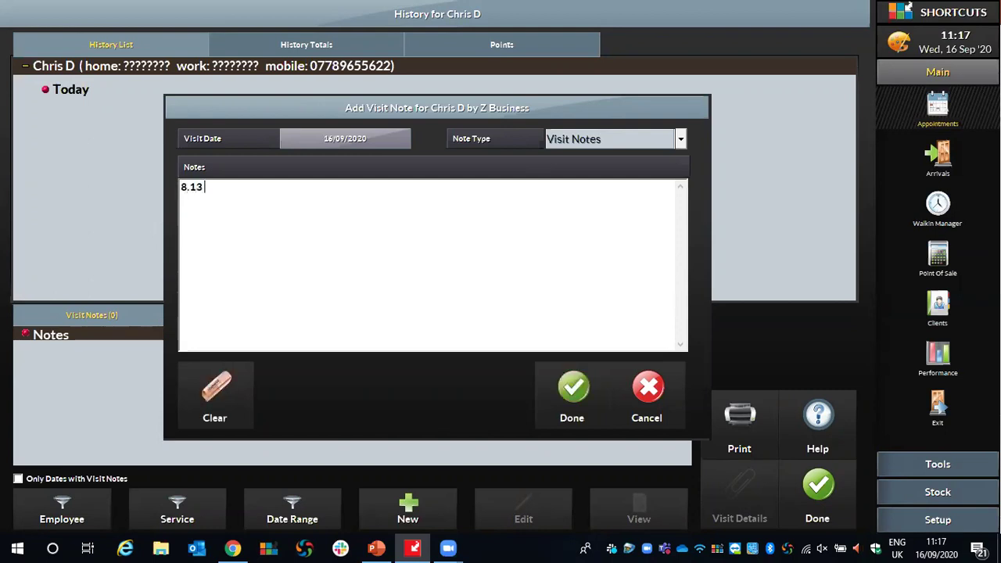
{"action": "type", "text": " Loreal Majirel and 20 v"}
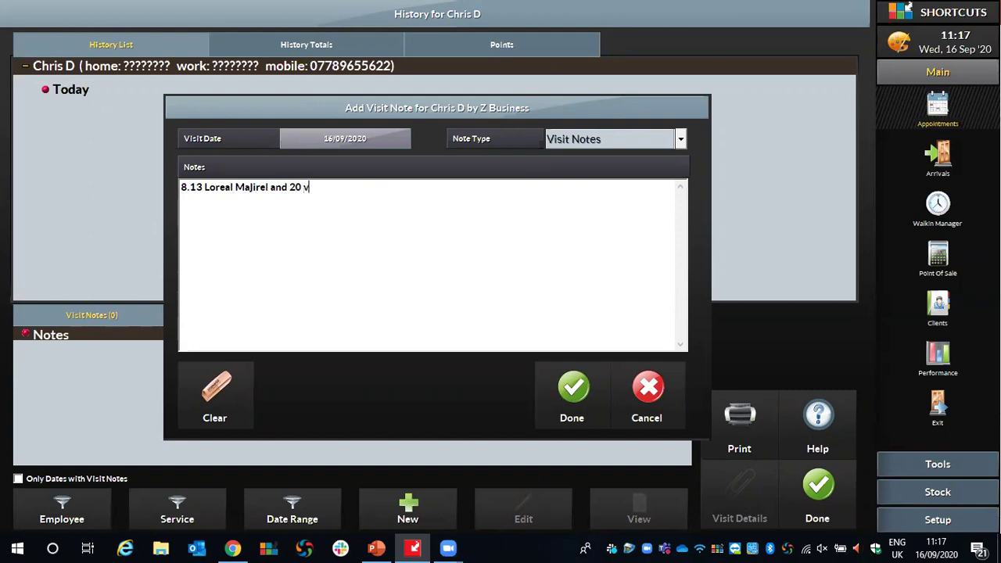
{"action": "type", "text": "ol tined with 10.13 dialight"}
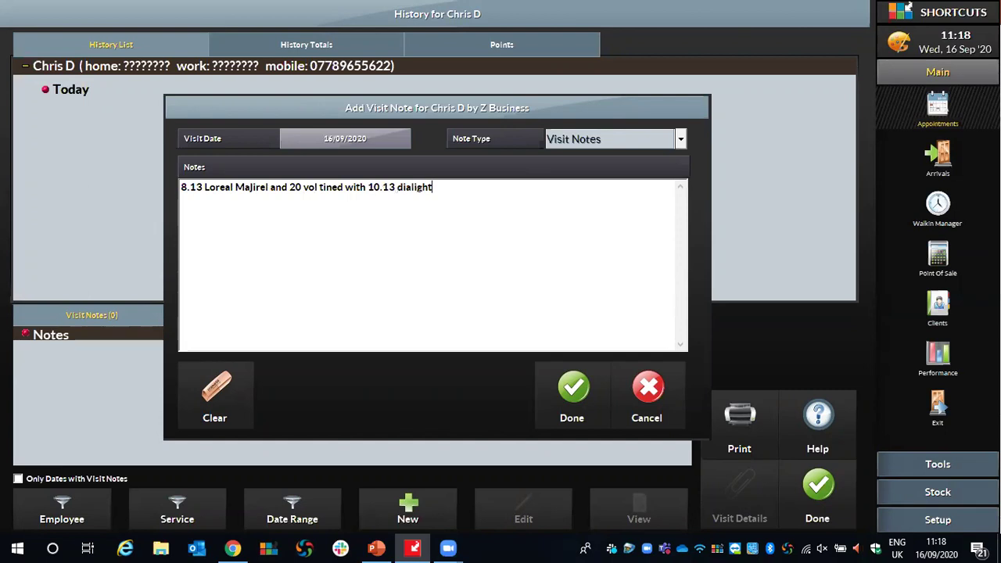
{"action": "left_click", "coordinate": [327, 181]}
{"action": "key", "text": "BackSpace"}
{"action": "type", "text": "o"}
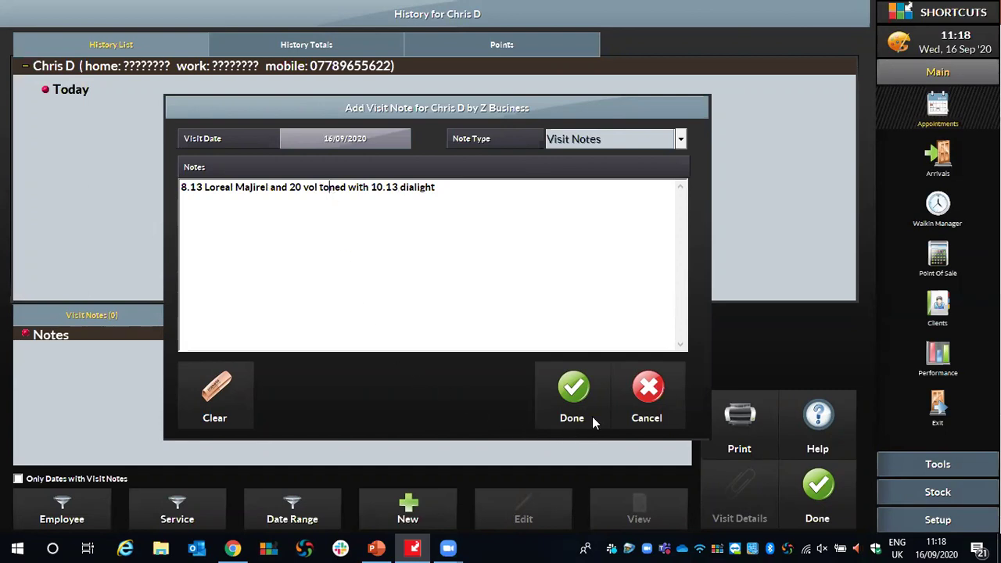
{"action": "left_click", "coordinate": [555, 388]}
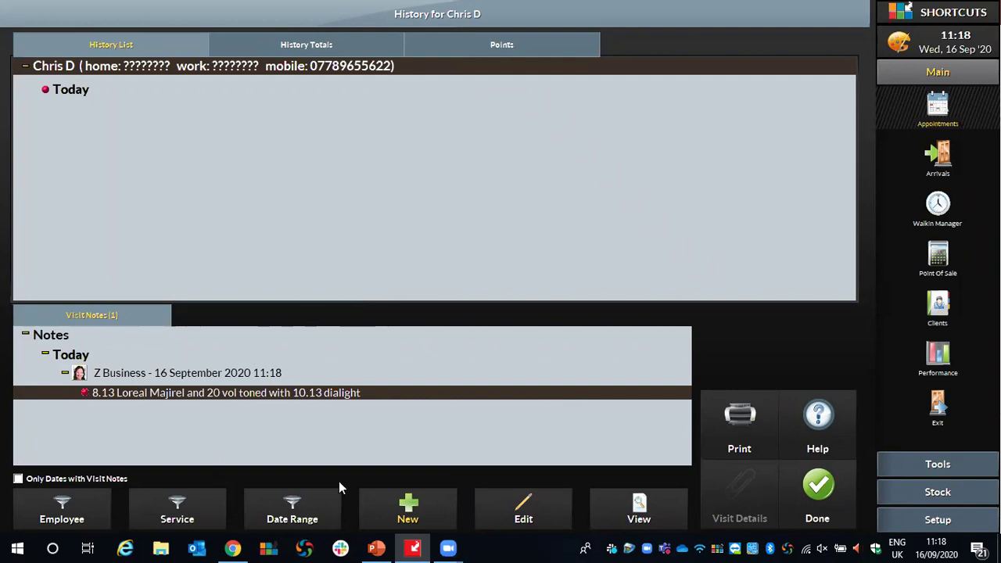
Filter the client's history to 1 February through 16 September 2020, select the visit note, and return to the appointment book.
{"action": "left_click", "coordinate": [271, 506]}
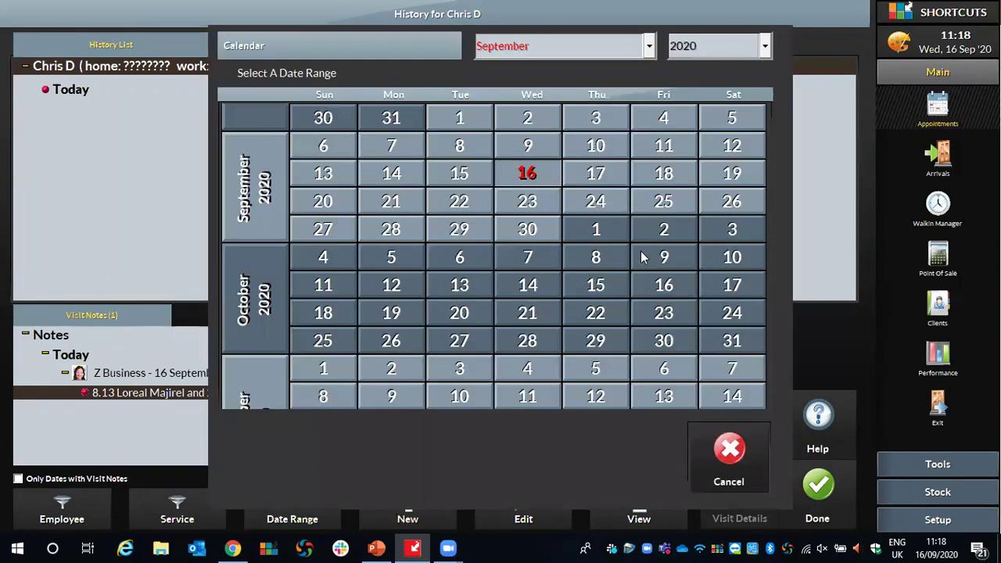
{"action": "left_click", "coordinate": [651, 49]}
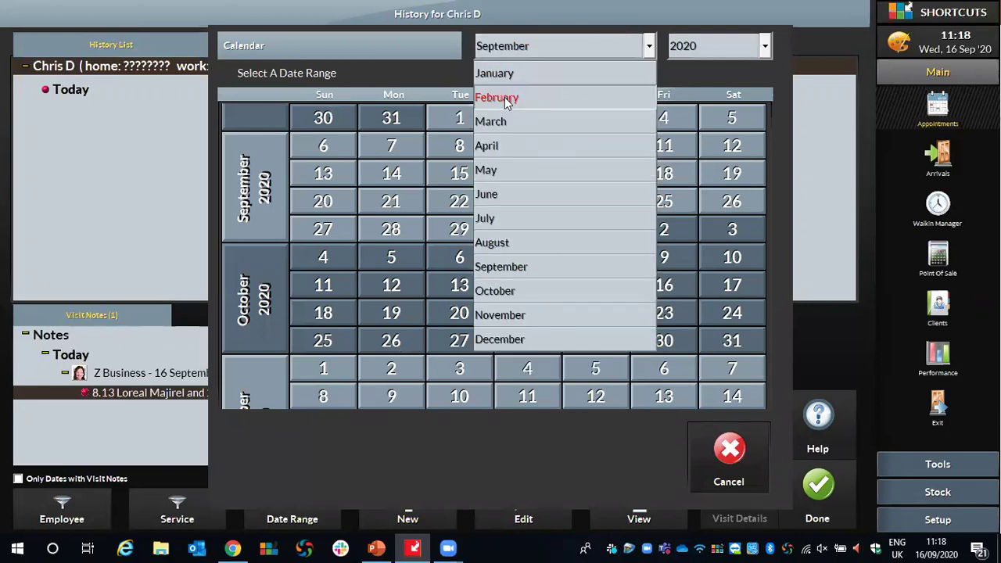
{"action": "left_click", "coordinate": [506, 98]}
{"action": "left_click", "coordinate": [727, 125]}
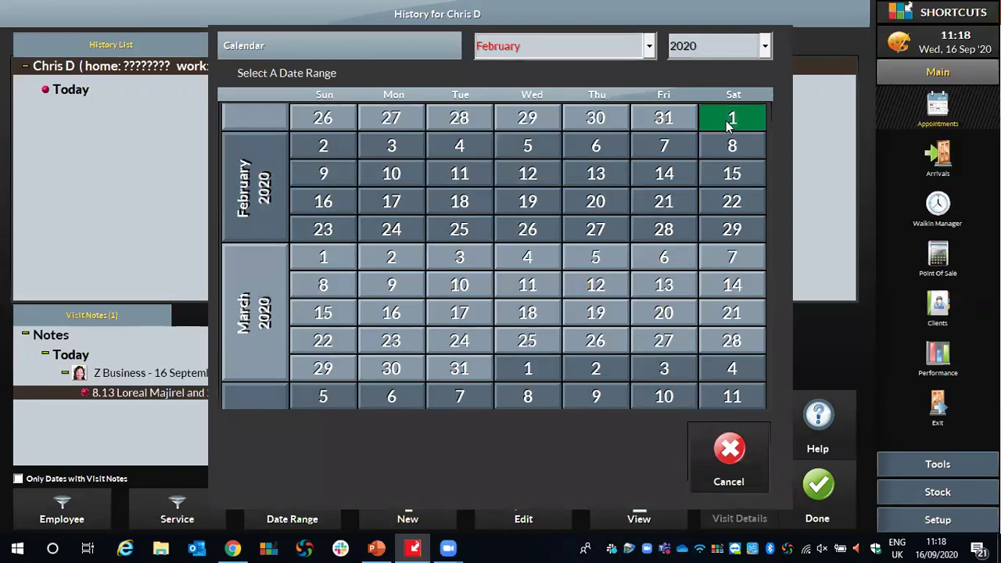
{"action": "left_click", "coordinate": [649, 47]}
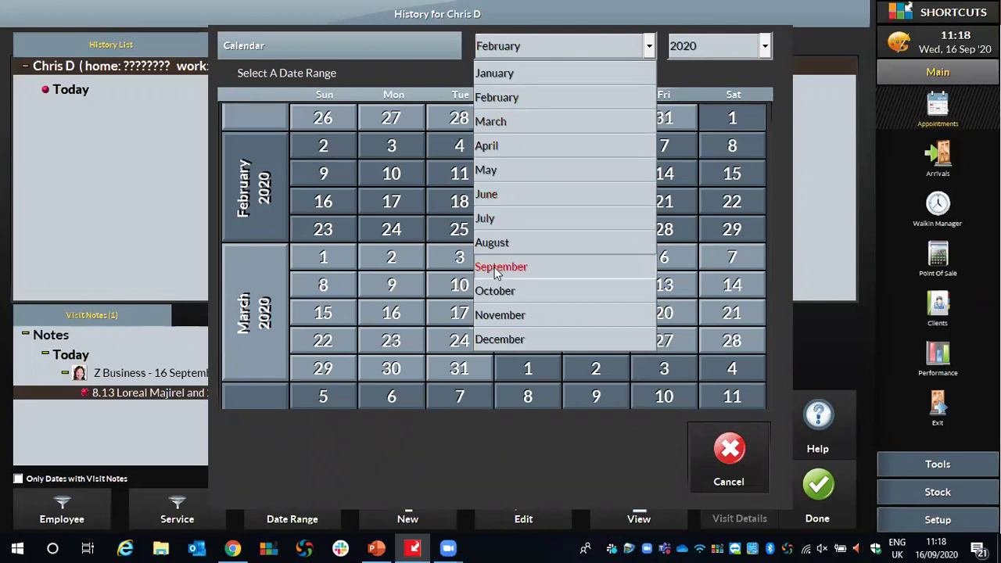
{"action": "left_click", "coordinate": [499, 268]}
{"action": "left_click", "coordinate": [525, 176]}
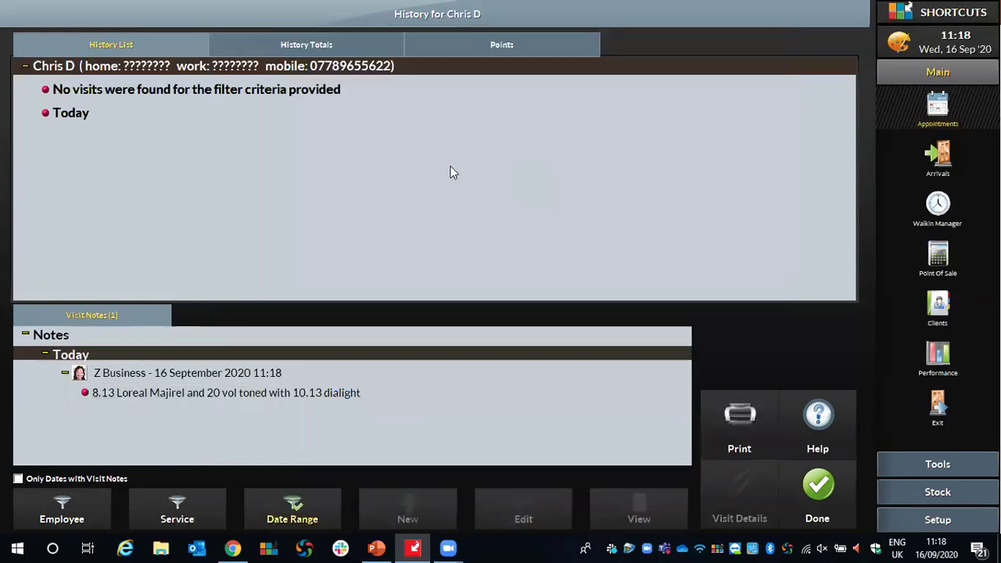
{"action": "left_click", "coordinate": [152, 395]}
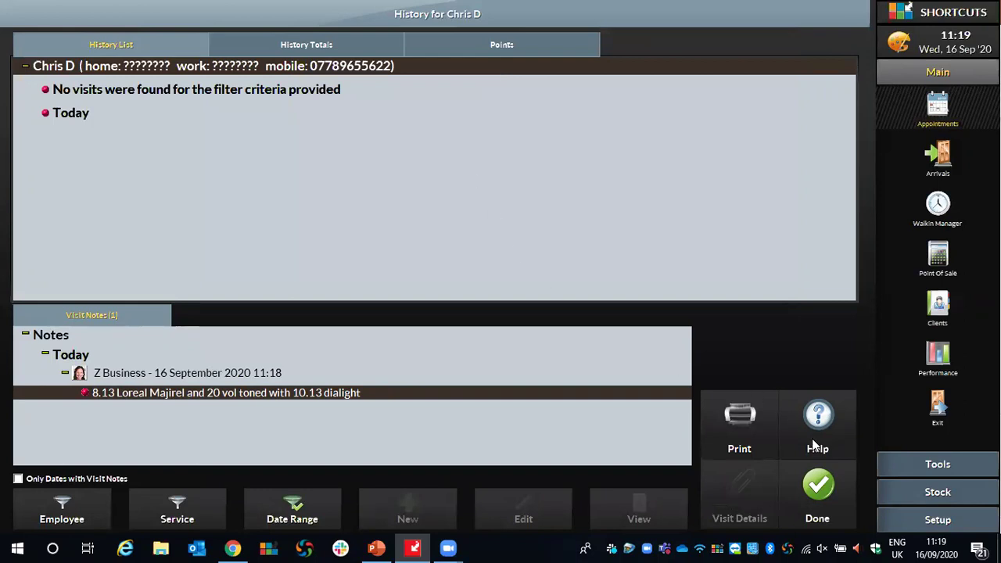
{"action": "left_click", "coordinate": [805, 493]}
{"action": "left_click", "coordinate": [808, 422]}
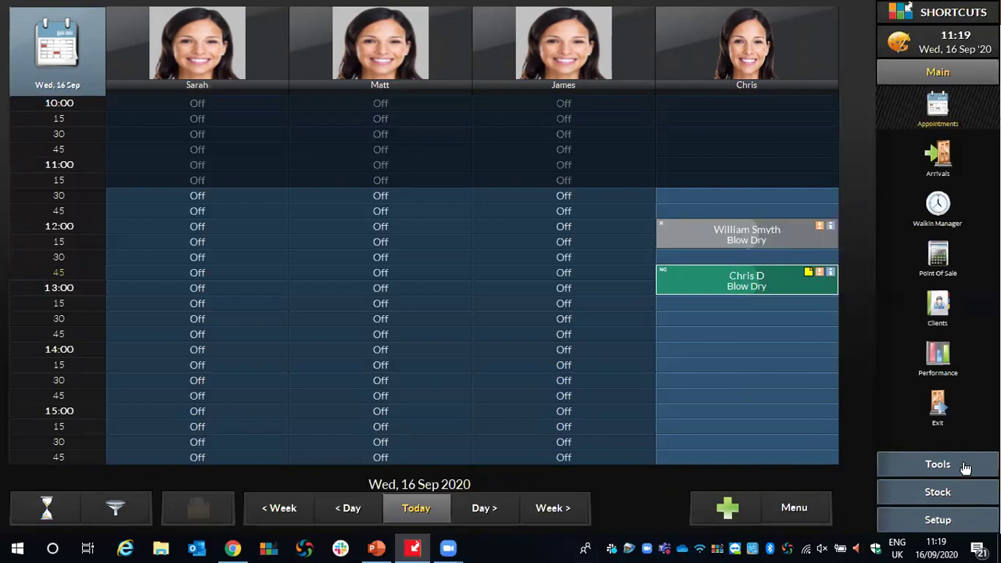
Run the Client Card Accuracy report from the client reports.
{"action": "left_click", "coordinate": [936, 469]}
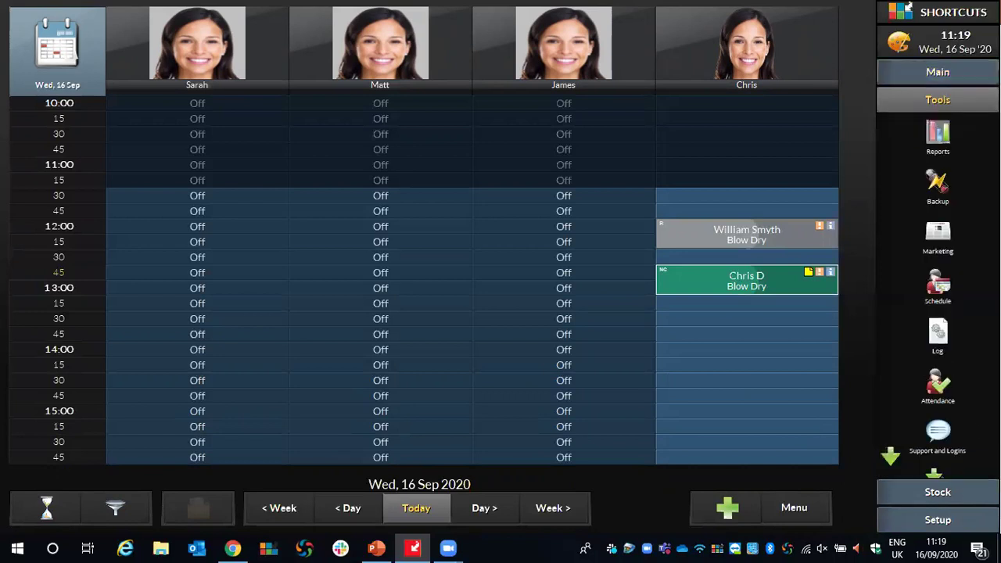
{"action": "left_click", "coordinate": [941, 132]}
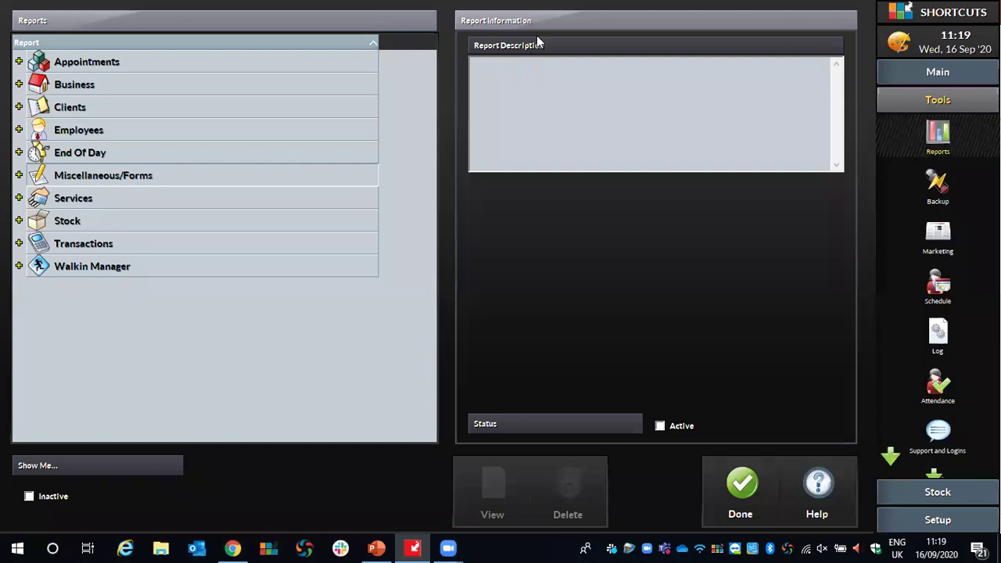
{"action": "left_click", "coordinate": [18, 108]}
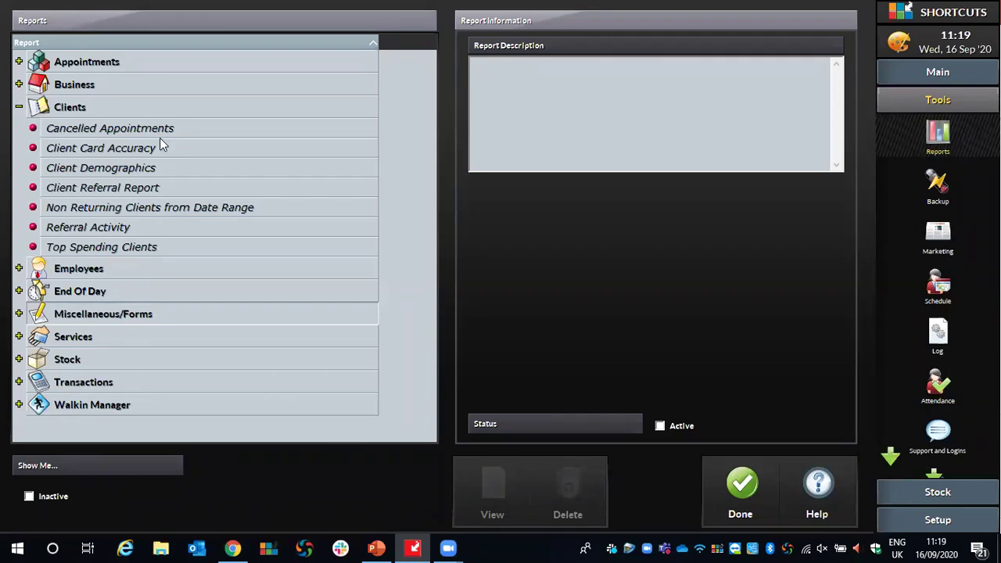
{"action": "left_click", "coordinate": [55, 150]}
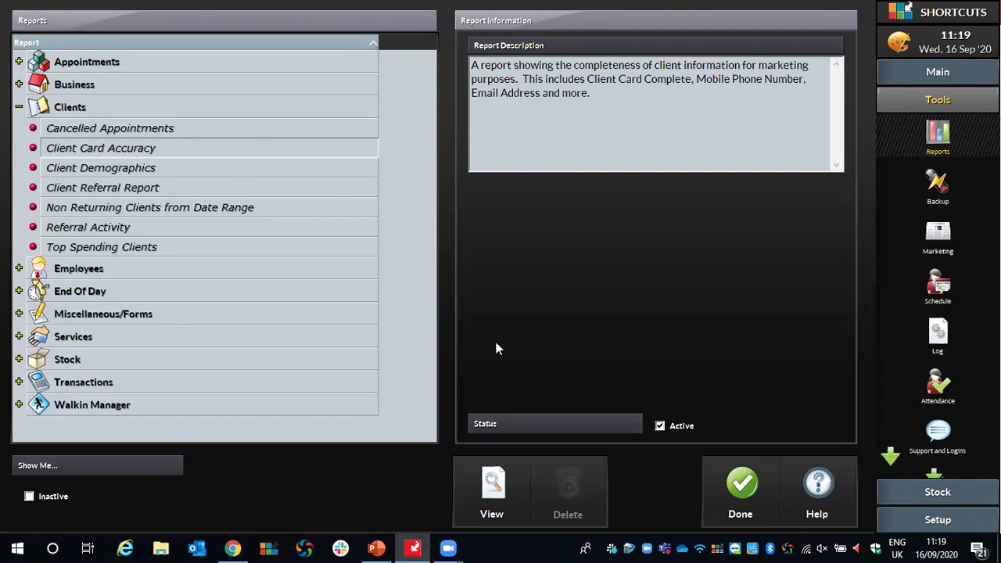
{"action": "left_click", "coordinate": [490, 474]}
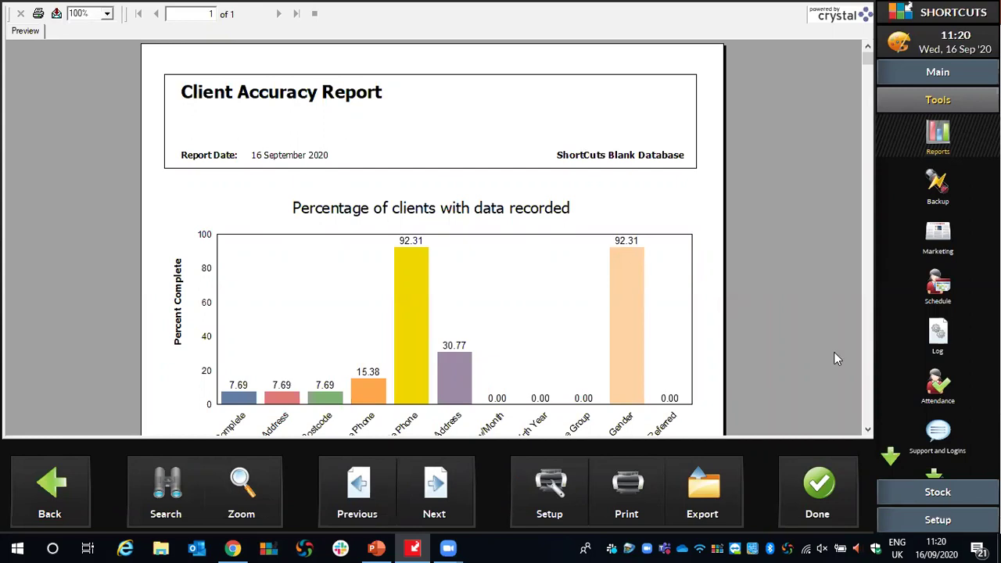
Review the report's completeness chart and field table, check the Email Address details, and return to the appointment book.
{"action": "scroll", "coordinate": [873, 424], "scroll_direction": "down", "scroll_amount": 1}
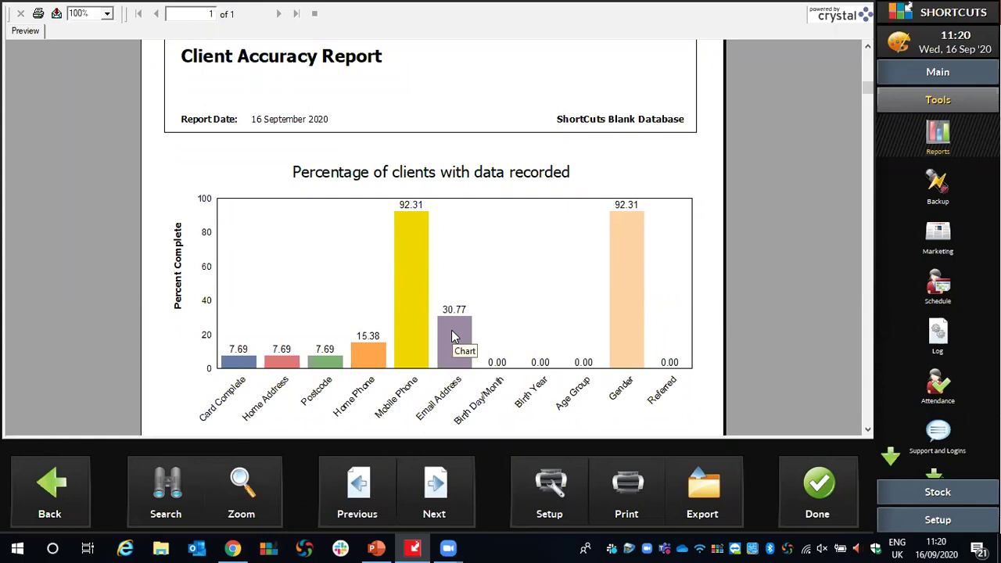
{"action": "left_click", "coordinate": [867, 429]}
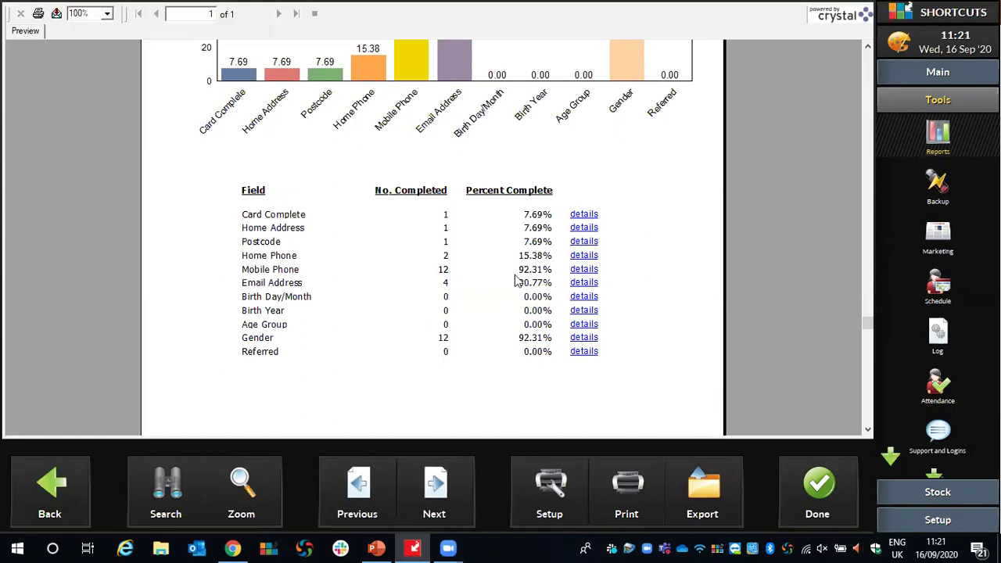
{"action": "left_click", "coordinate": [578, 283]}
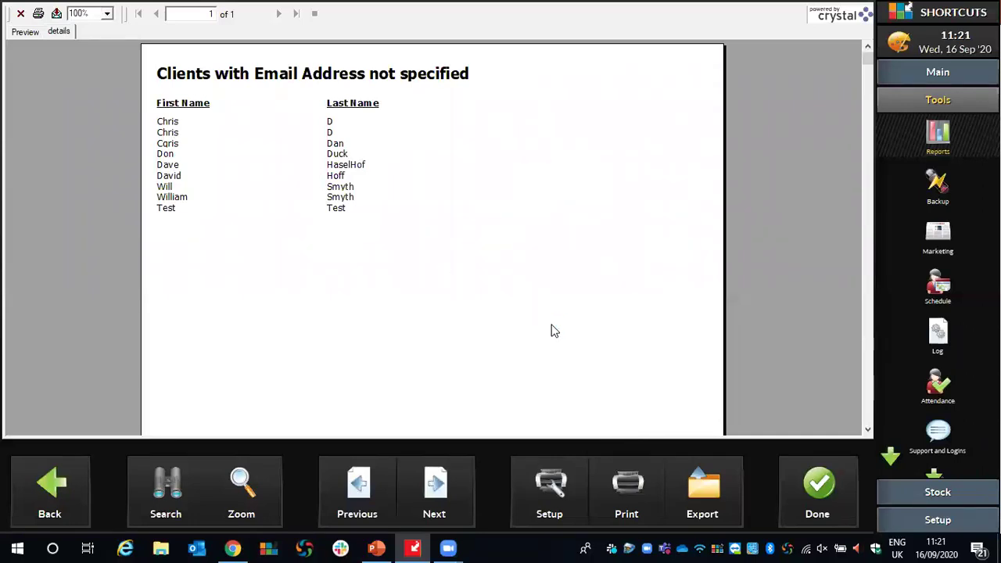
{"action": "left_click", "coordinate": [807, 480]}
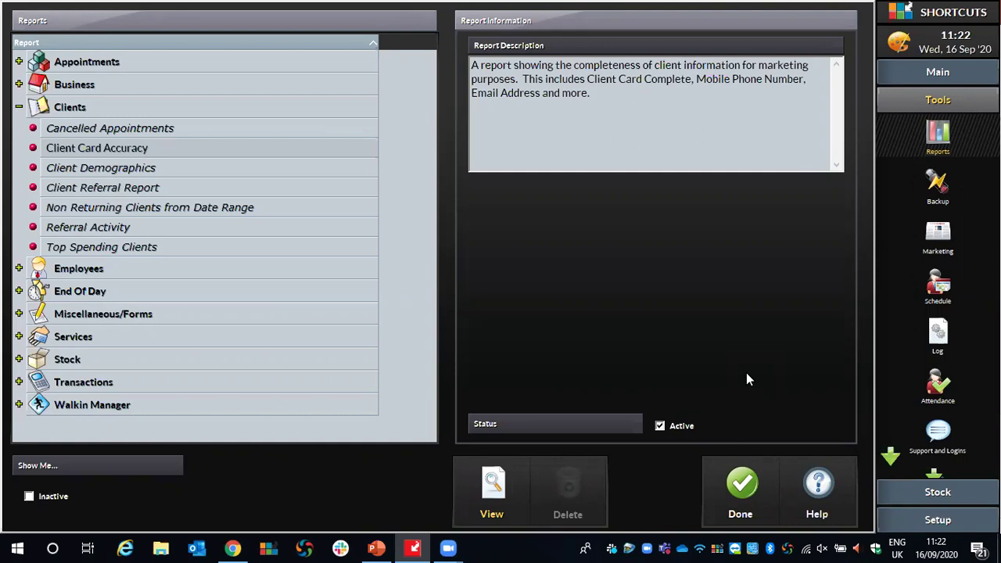
{"action": "left_click", "coordinate": [747, 495]}
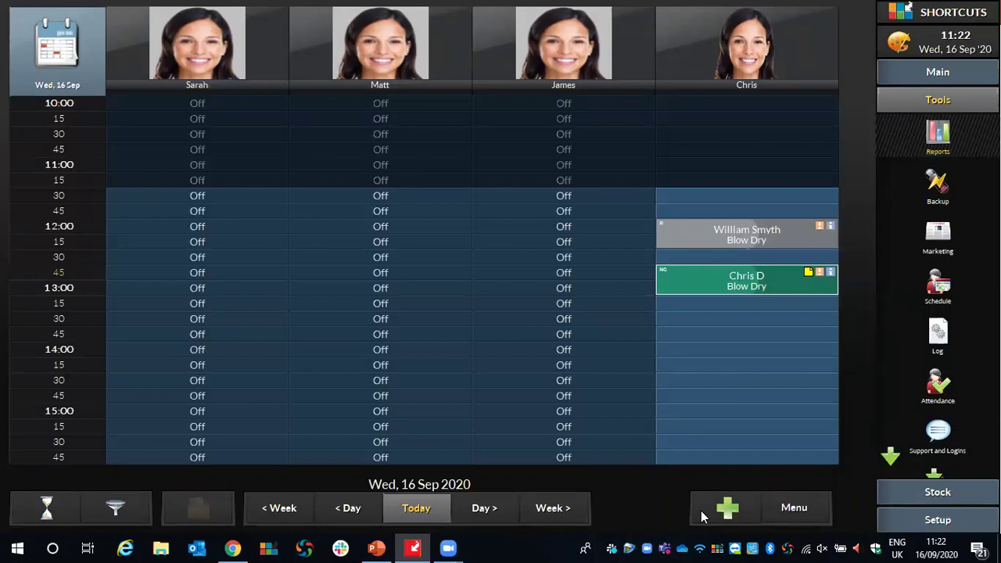
Create a new sundry income item named PPE in the sales configuration.
{"action": "left_click", "coordinate": [941, 522]}
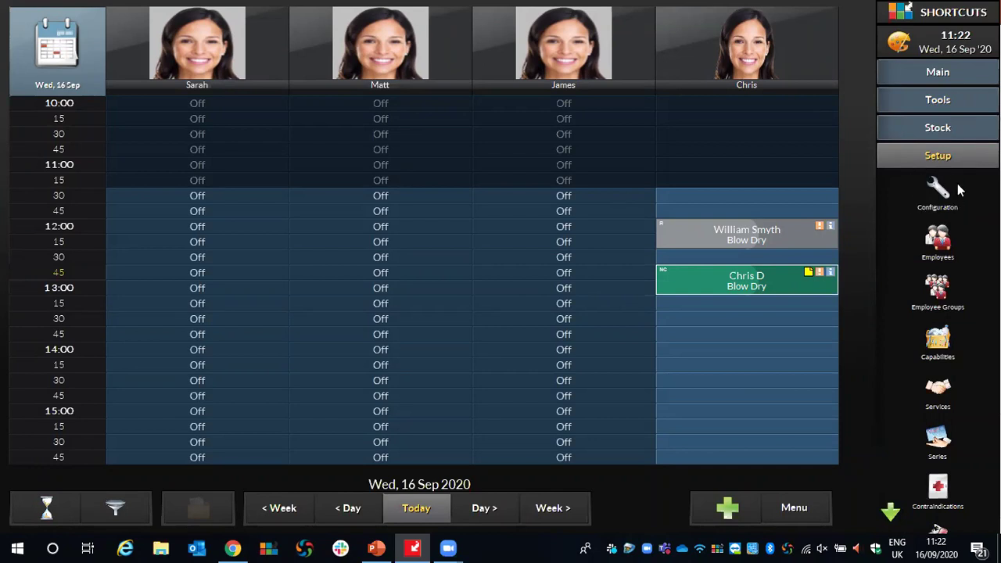
{"action": "left_click", "coordinate": [936, 194]}
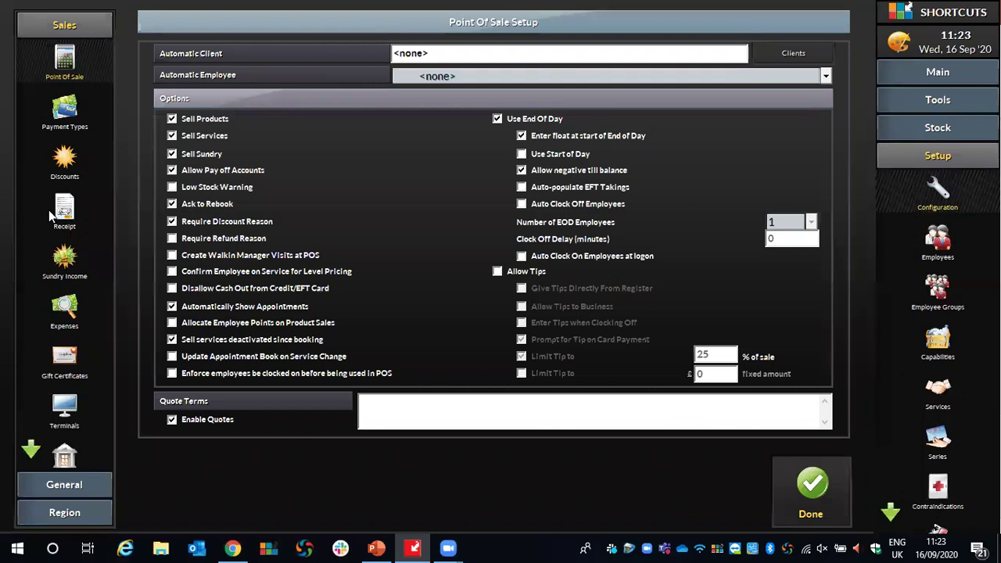
{"action": "left_click", "coordinate": [65, 262]}
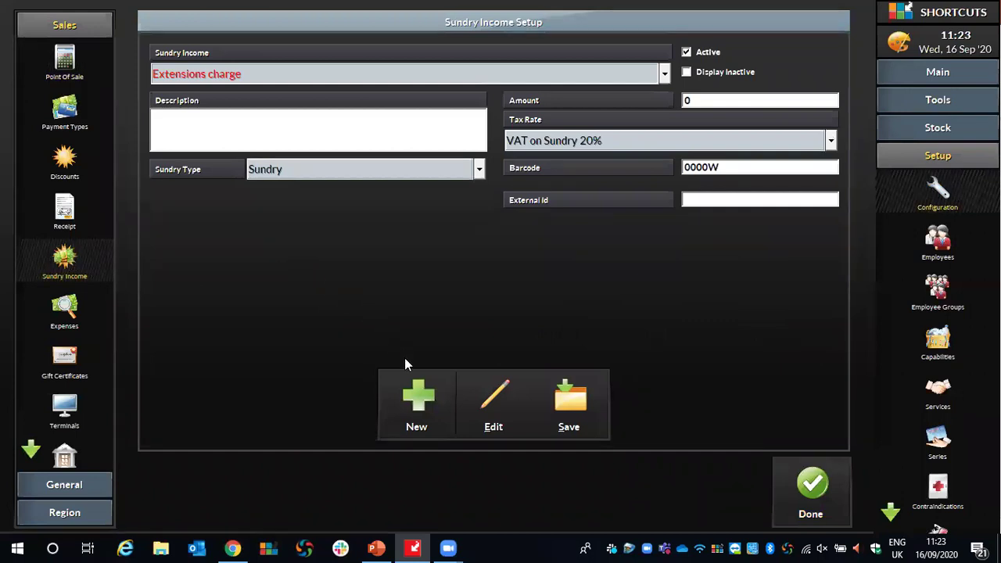
{"action": "left_click", "coordinate": [417, 395]}
{"action": "type", "text": "PPE"}
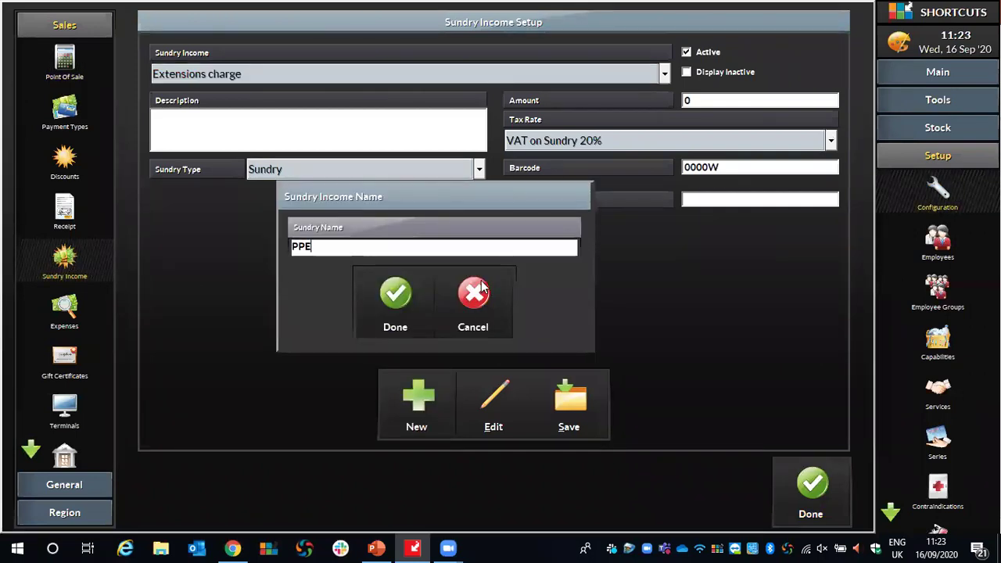
{"action": "left_click", "coordinate": [420, 295]}
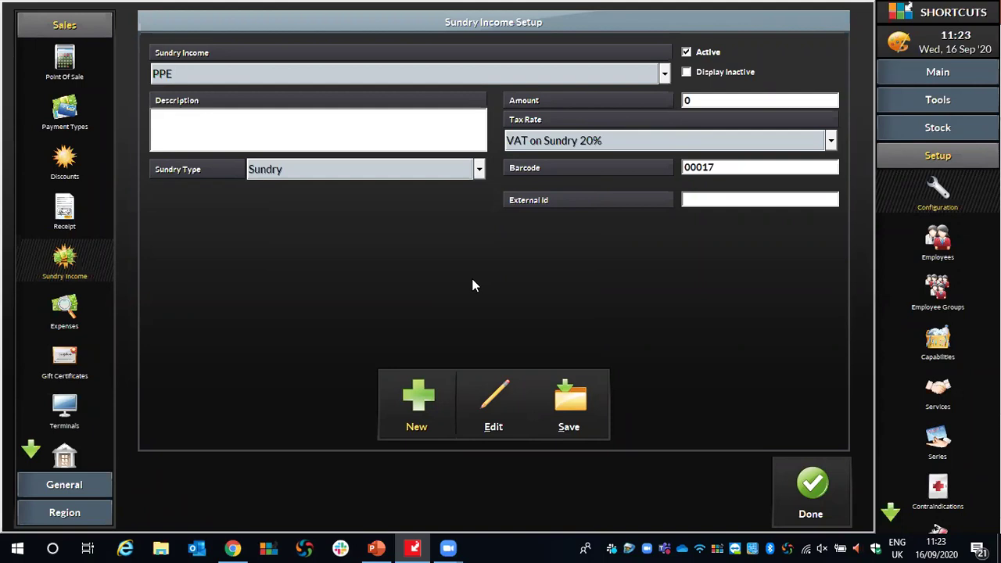
{"action": "left_click", "coordinate": [699, 101]}
{"action": "type", "text": "2.50"}
{"action": "key", "text": "BackSpace"}
{"action": "key", "text": "BackSpace"}
{"action": "key", "text": "BackSpace"}
{"action": "key", "text": "BackSpace"}
Make the PPE item a Date Surcharge with a fixed amount of £2.50.
{"action": "left_click", "coordinate": [479, 171]}
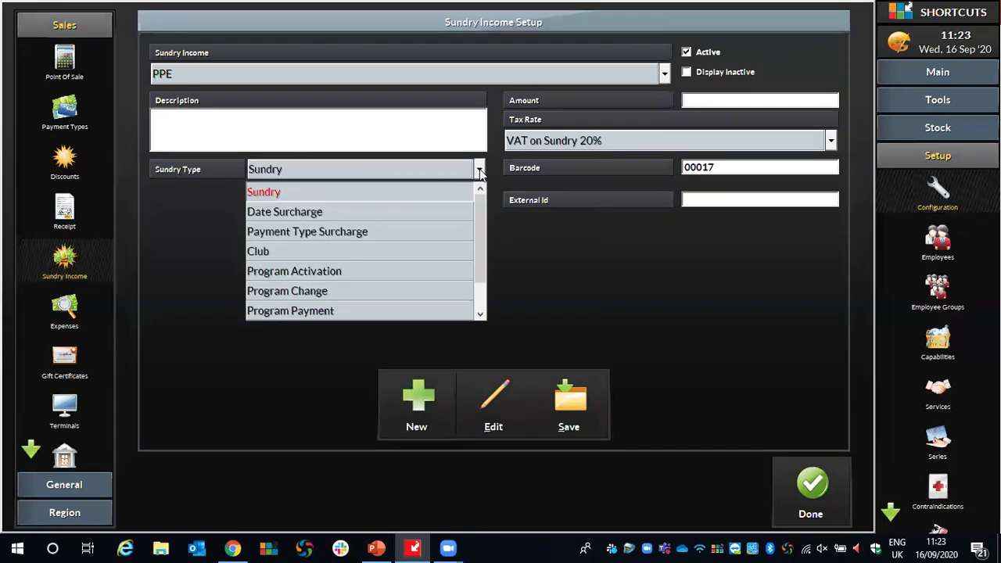
{"action": "left_click", "coordinate": [296, 222]}
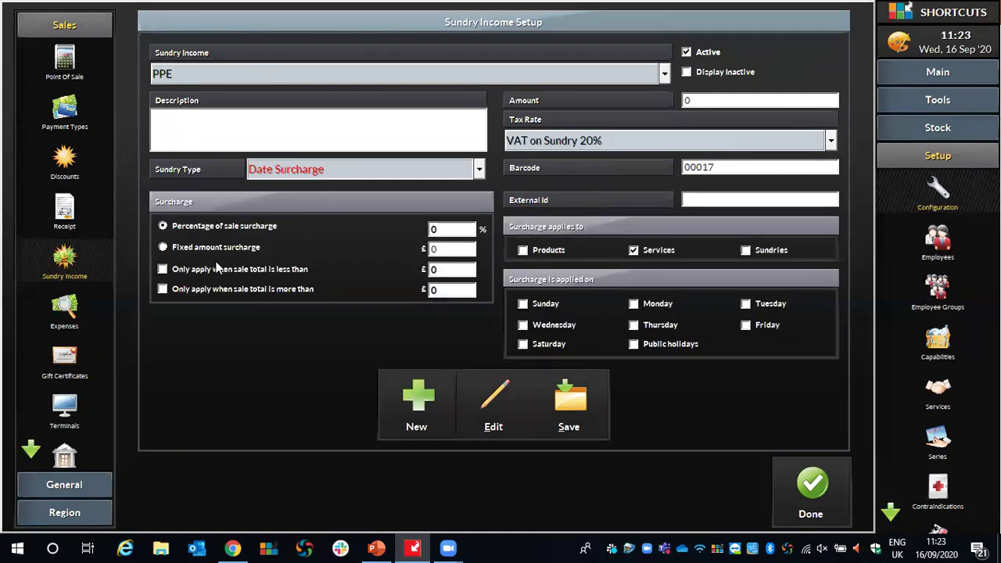
{"action": "left_click", "coordinate": [162, 248]}
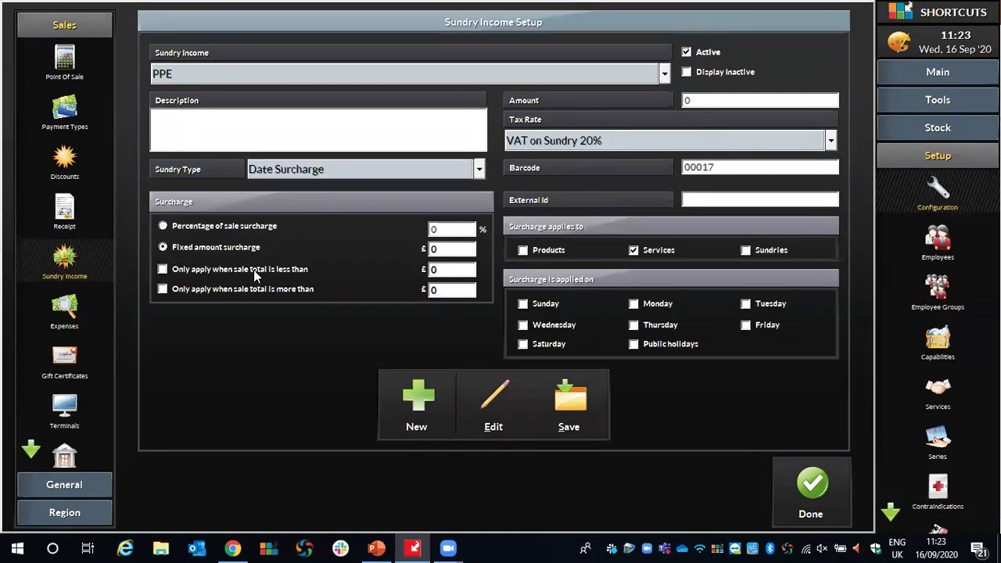
{"action": "left_click", "coordinate": [427, 249]}
{"action": "type", "text": "2.50"}
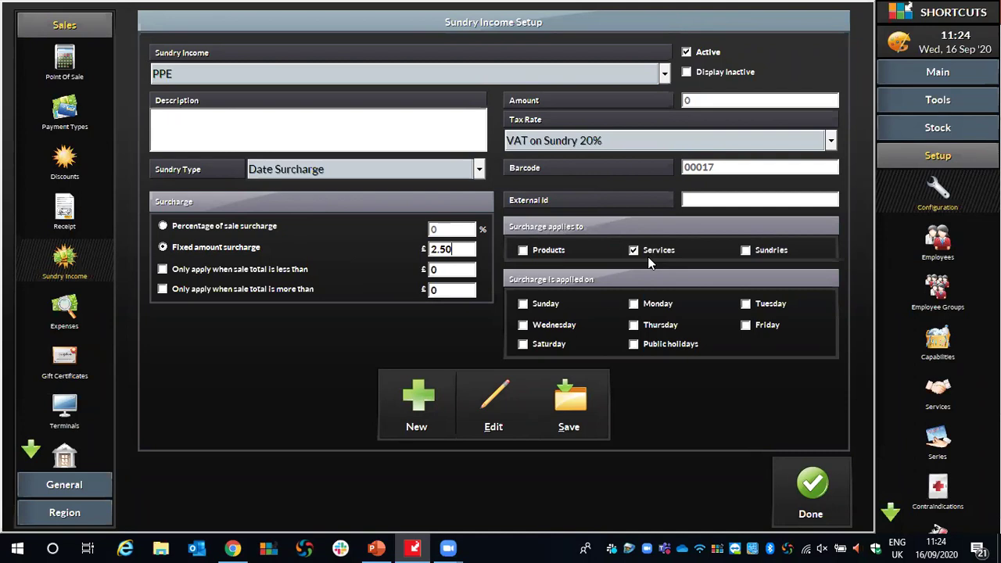
Apply the PPE surcharge on every day from Sunday to Saturday and on public holidays, save it, and return to the appointment book.
{"action": "left_click", "coordinate": [523, 304]}
{"action": "left_click", "coordinate": [633, 304]}
{"action": "left_click", "coordinate": [746, 304]}
{"action": "left_click", "coordinate": [523, 325]}
{"action": "left_click", "coordinate": [633, 325]}
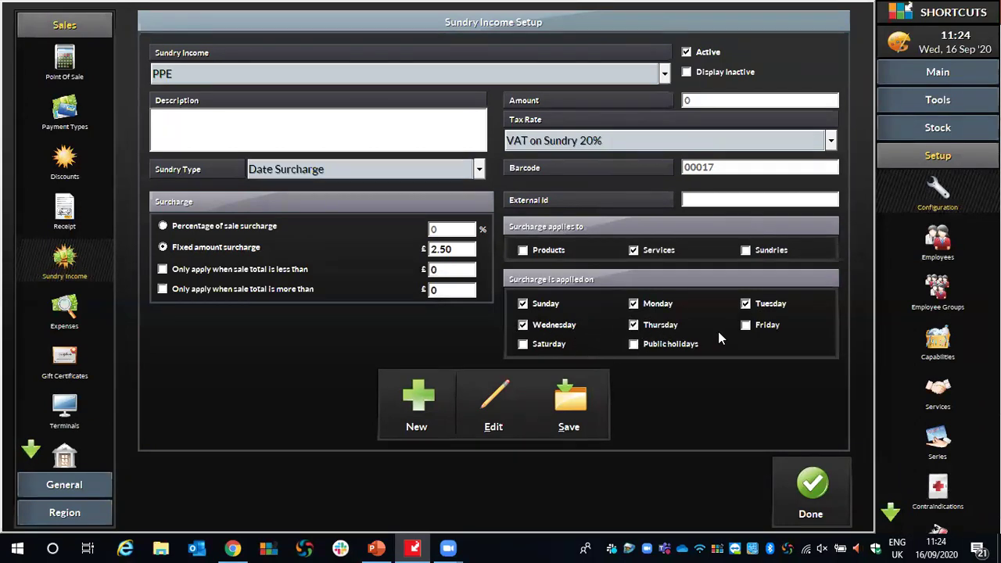
{"action": "left_click", "coordinate": [746, 326]}
{"action": "left_click", "coordinate": [523, 344]}
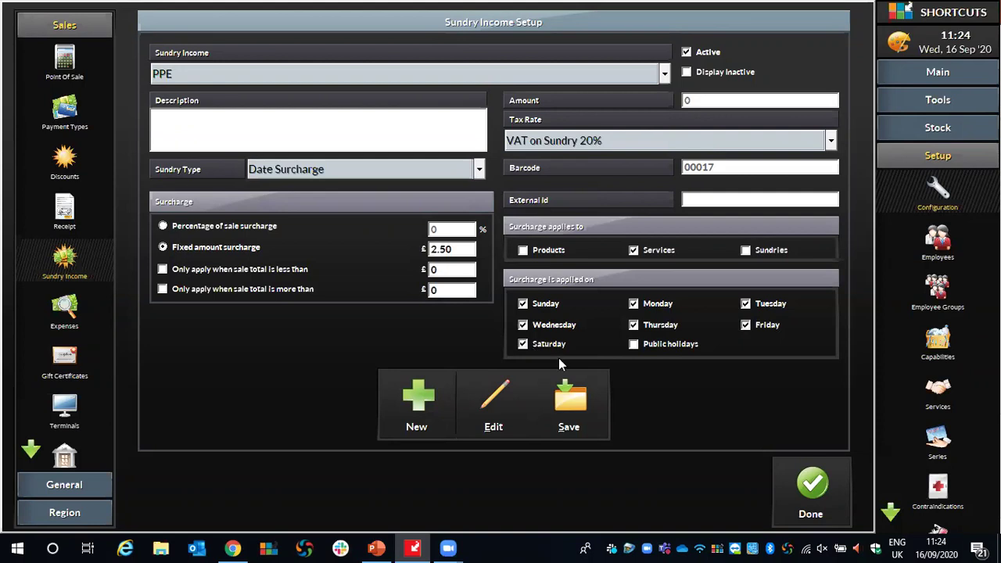
{"action": "left_click", "coordinate": [634, 345]}
{"action": "left_click", "coordinate": [570, 388]}
{"action": "left_click", "coordinate": [707, 262]}
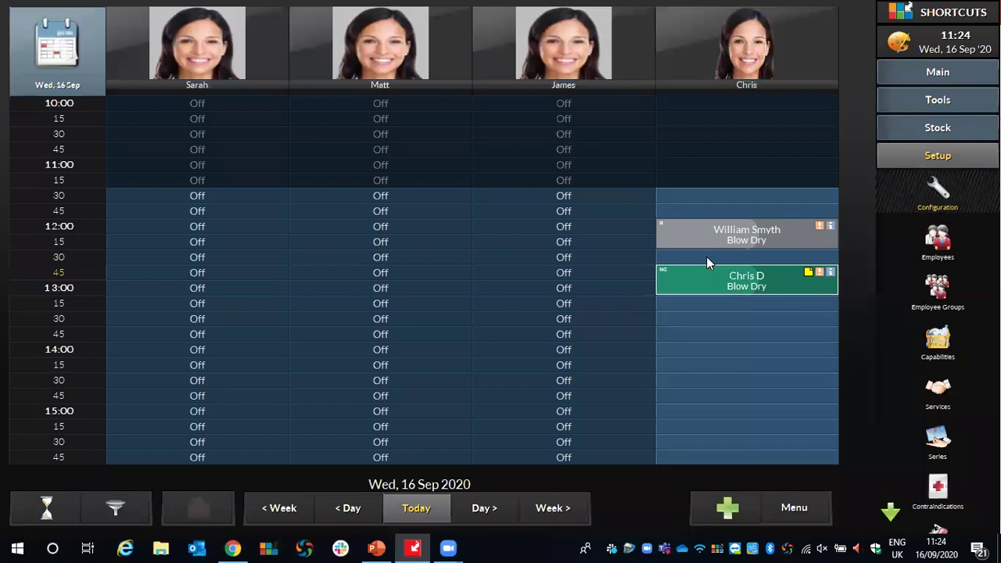